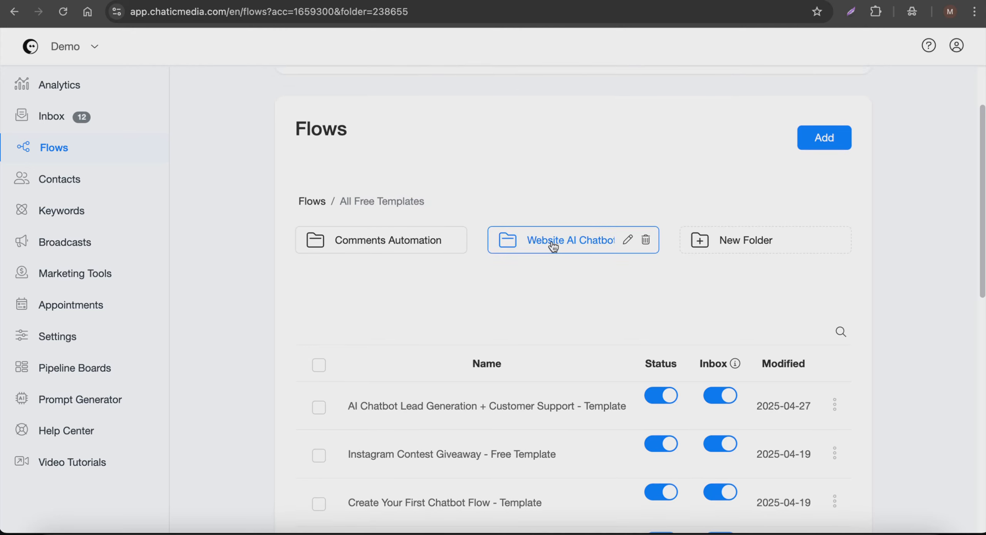
Step: Open the Welcome Message For Webchat - Template flow in the Website AI Chatbot folder and review its note and Send Message block
click(550, 244)
scroll(453, 379, down, 3)
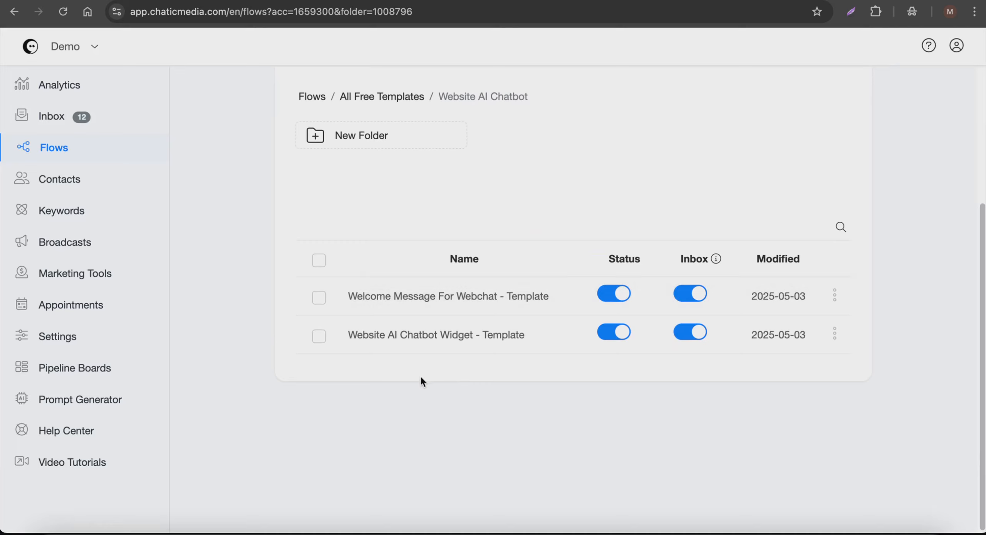
click(458, 304)
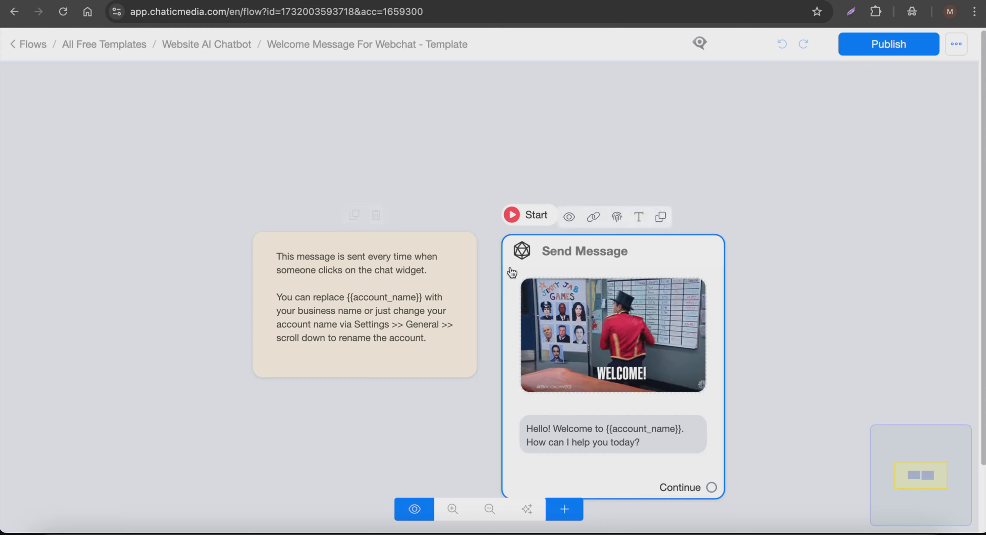
click(399, 270)
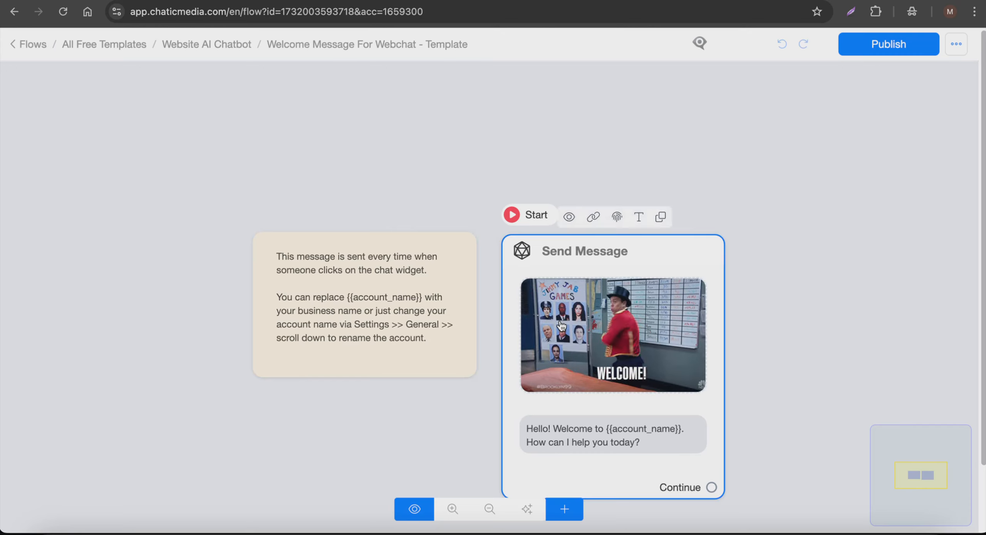
scroll(579, 328, down, 3)
scroll(624, 368, up, 2)
scroll(624, 367, down, 2)
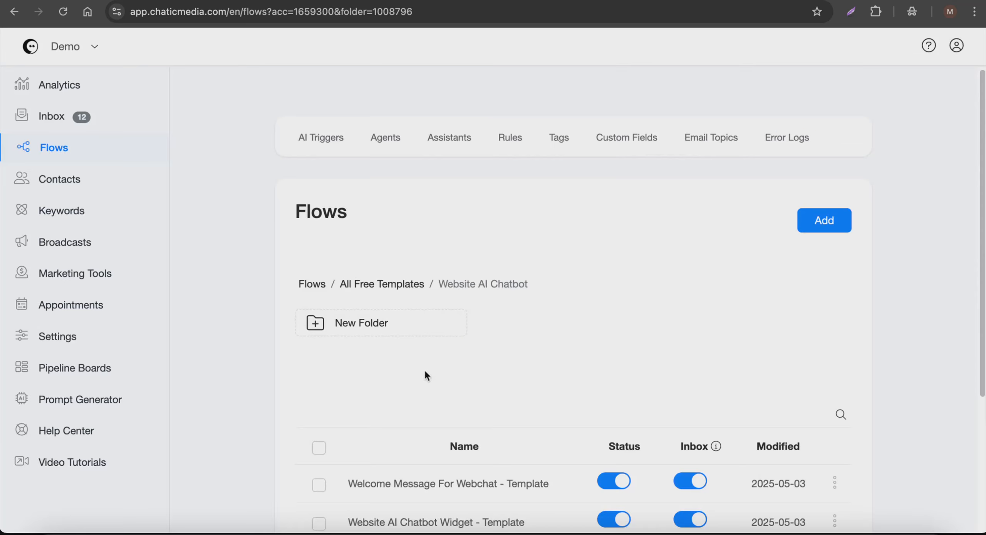
Step: Open the Website AI Chatbot Widget - Template flow and examine its setup note and connected blocks
scroll(423, 368, down, 3)
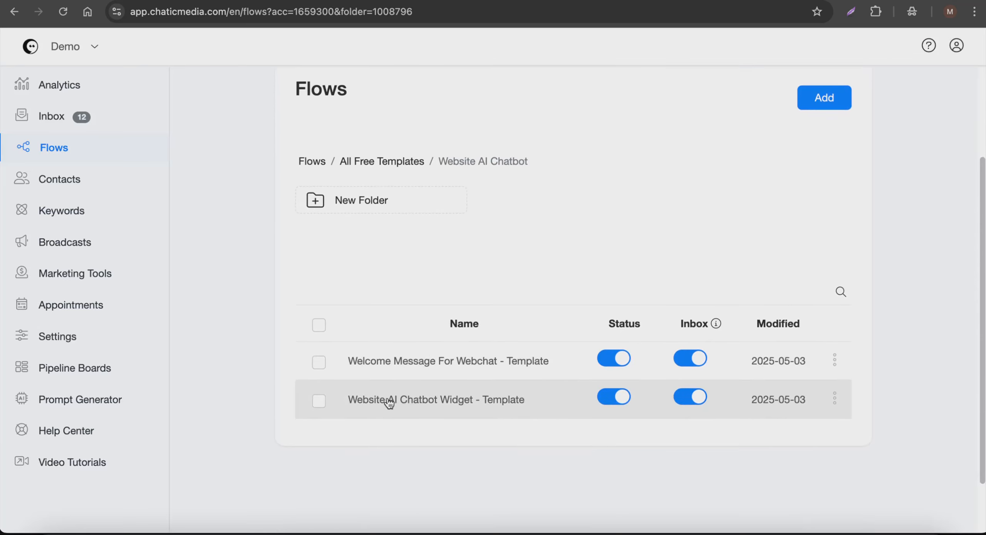
click(461, 402)
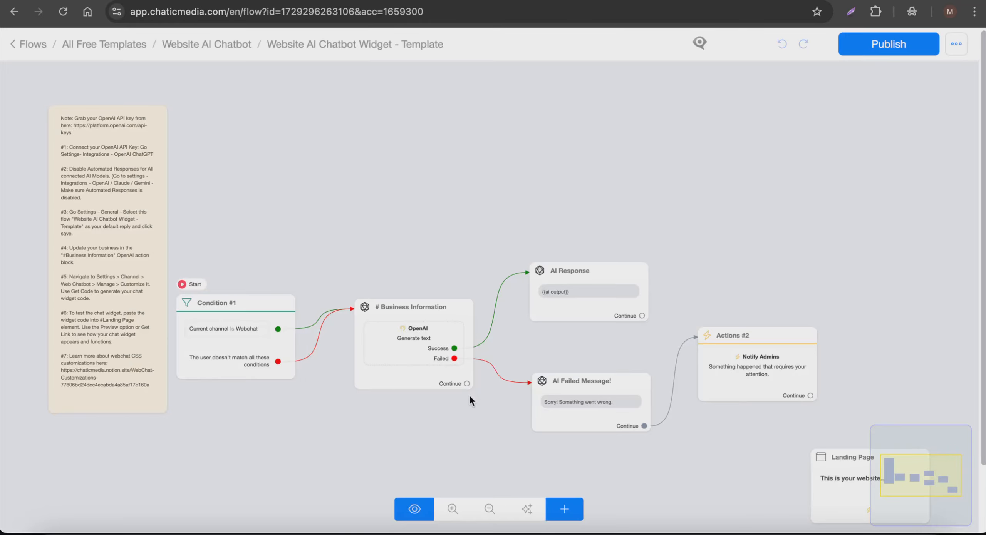
click(420, 340)
click(433, 200)
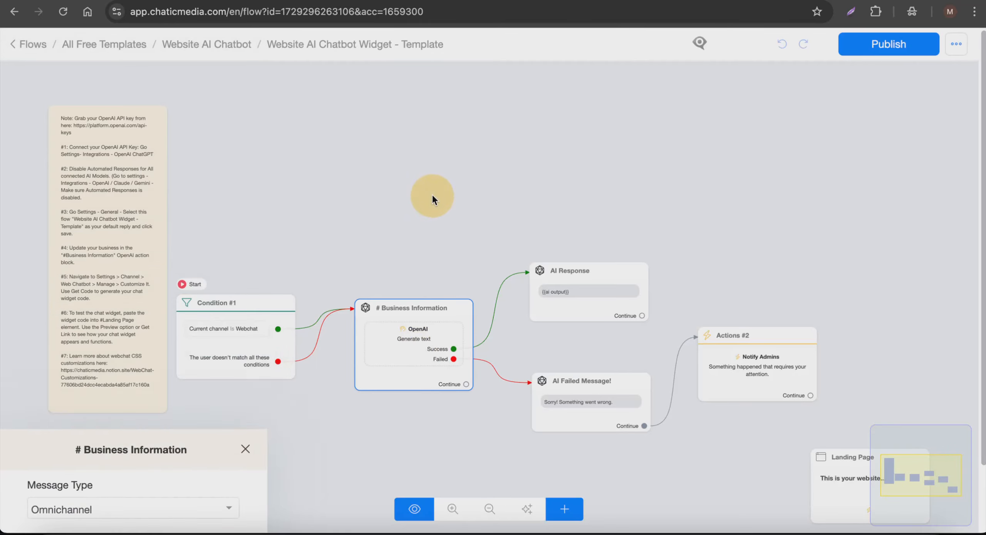
click(110, 201)
scroll(96, 227, up, 3)
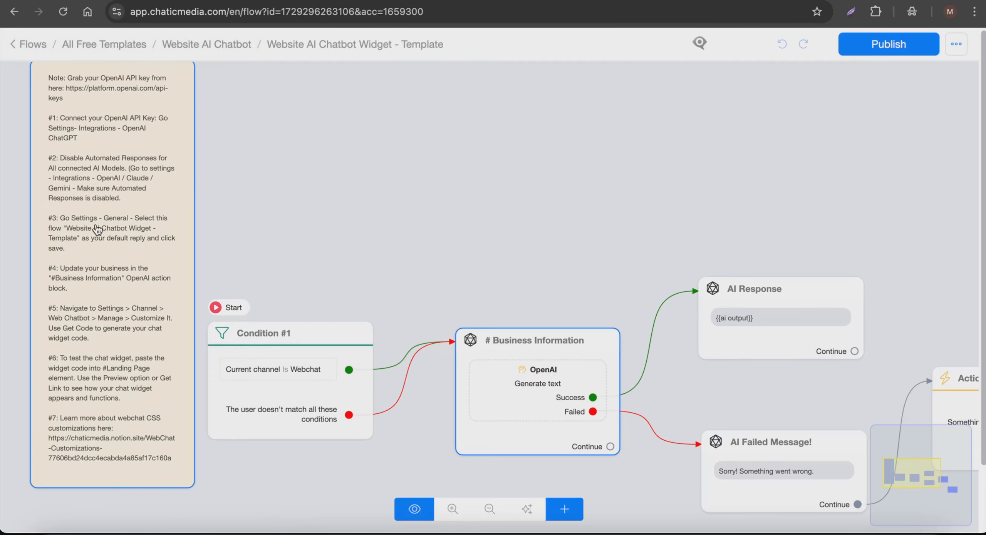
scroll(97, 230, down, 3)
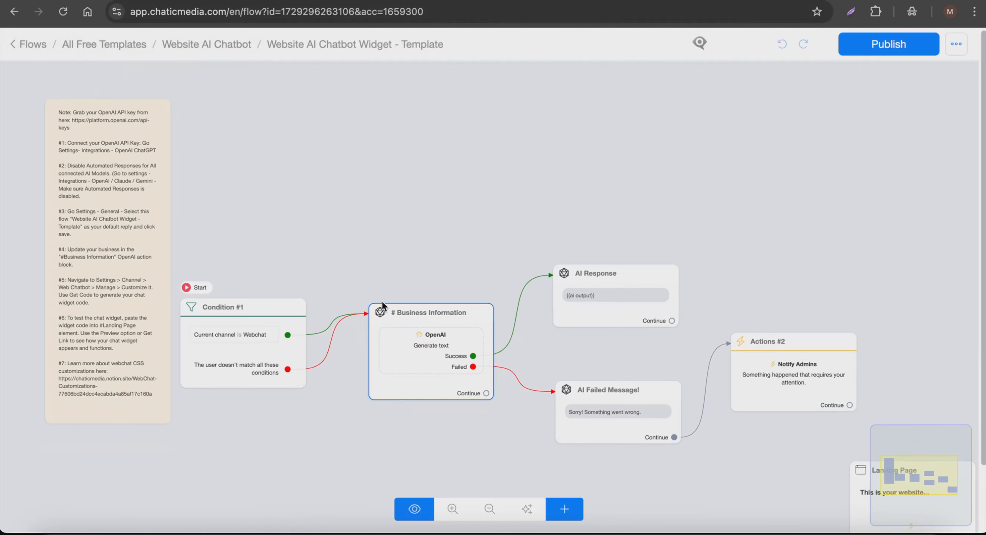
Step: Open the OpenAI action of the # Business Information block and examine the company information in its prompt
click(427, 337)
click(141, 233)
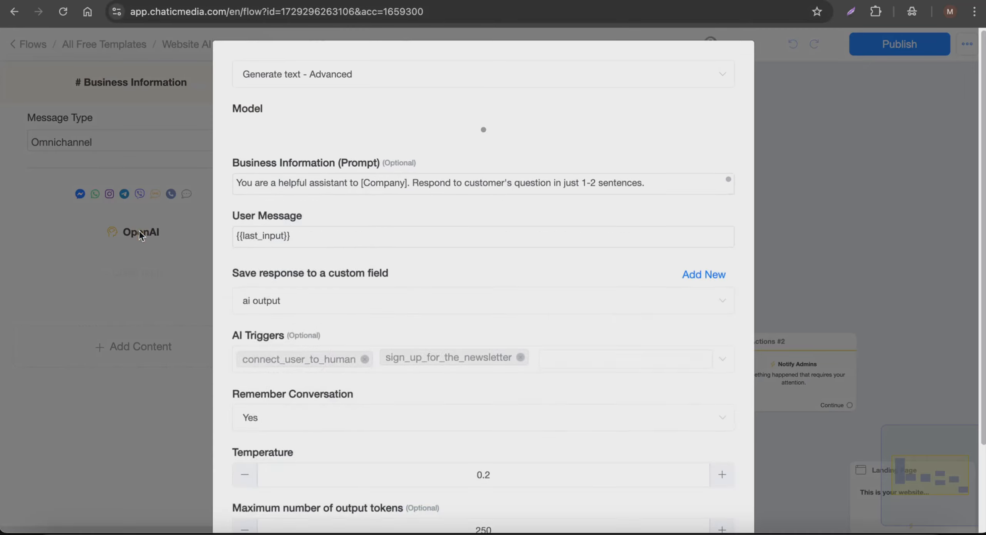
scroll(420, 273, down, 5)
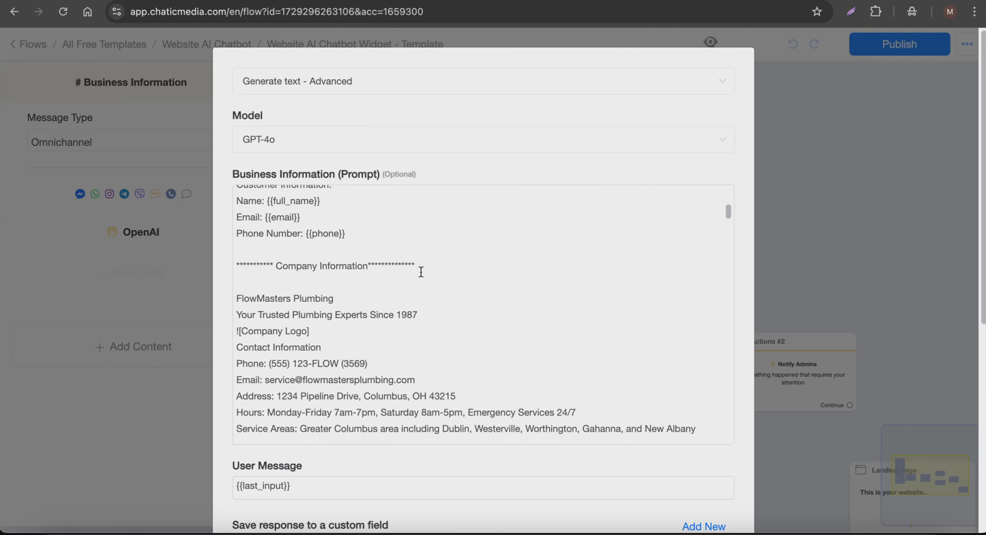
scroll(421, 272, down, 10)
scroll(421, 271, up, 6)
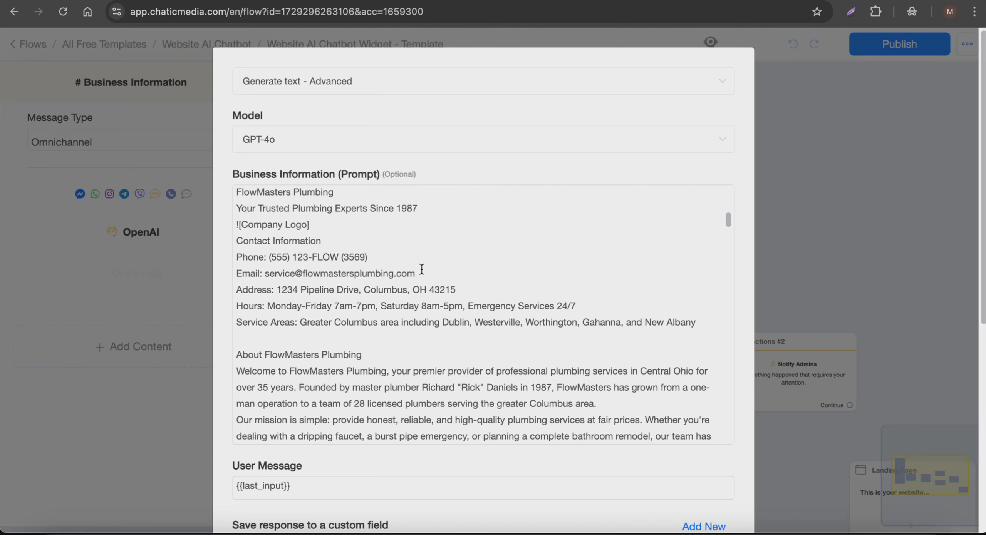
scroll(423, 269, up, 3)
scroll(365, 254, down, 2)
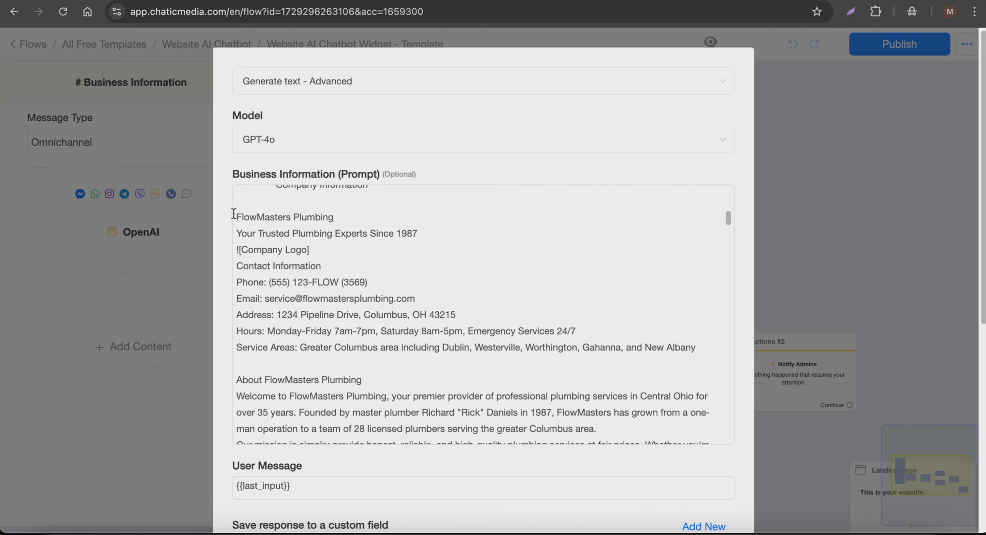
Step: Read through the services and FAQ sections of the business prompt, and open the Prompt Generator page
drag(234, 214, 385, 215)
scroll(396, 358, down, 15)
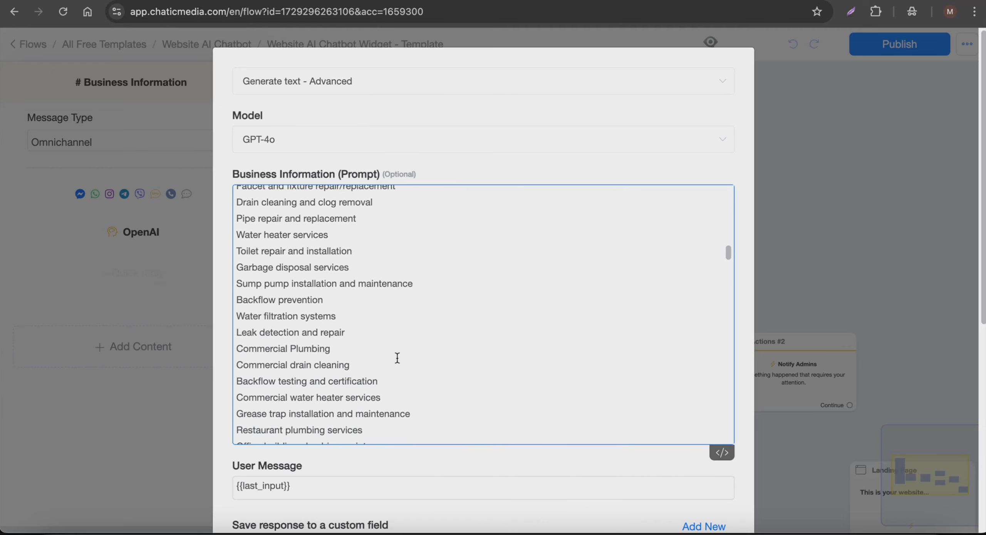
scroll(397, 358, down, 15)
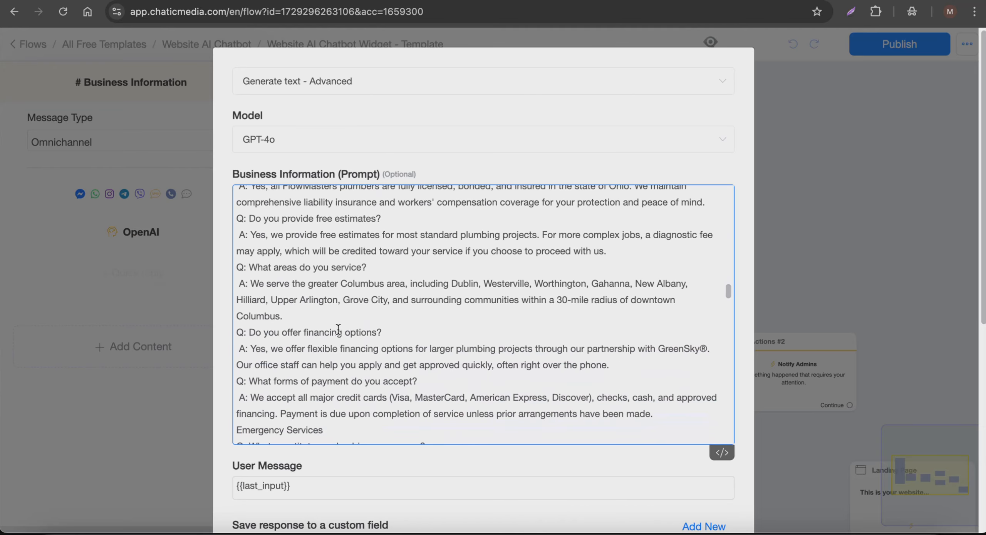
scroll(338, 329, up, 2)
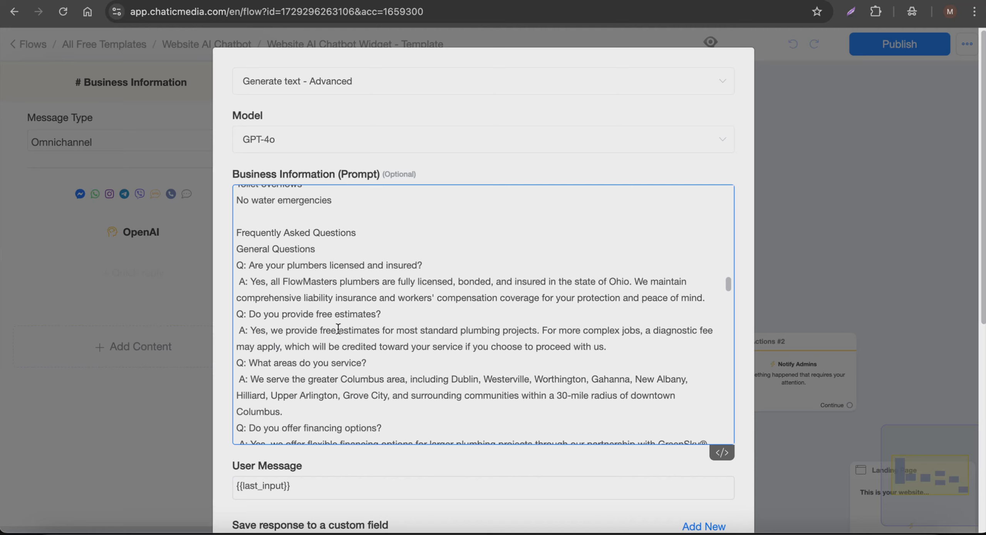
scroll(337, 329, down, 15)
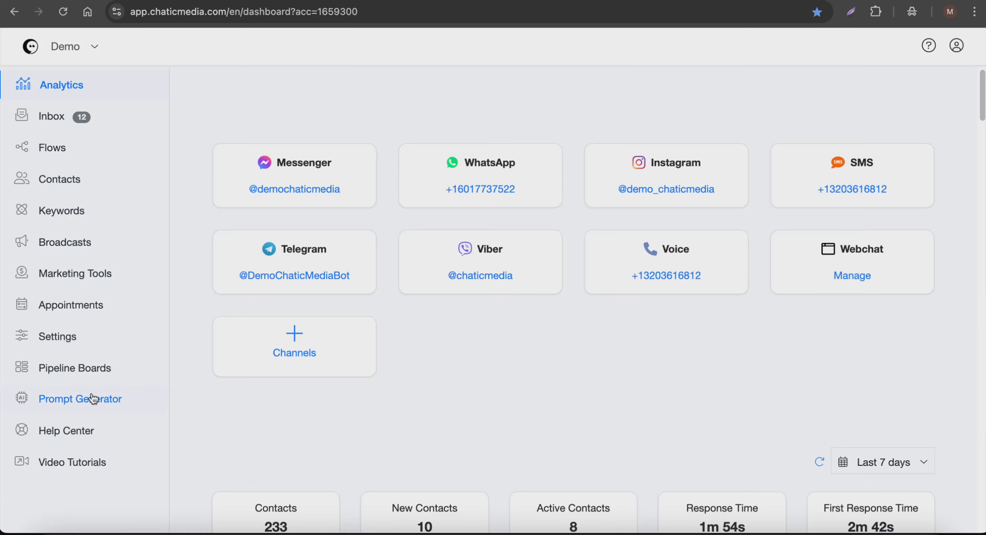
click(92, 399)
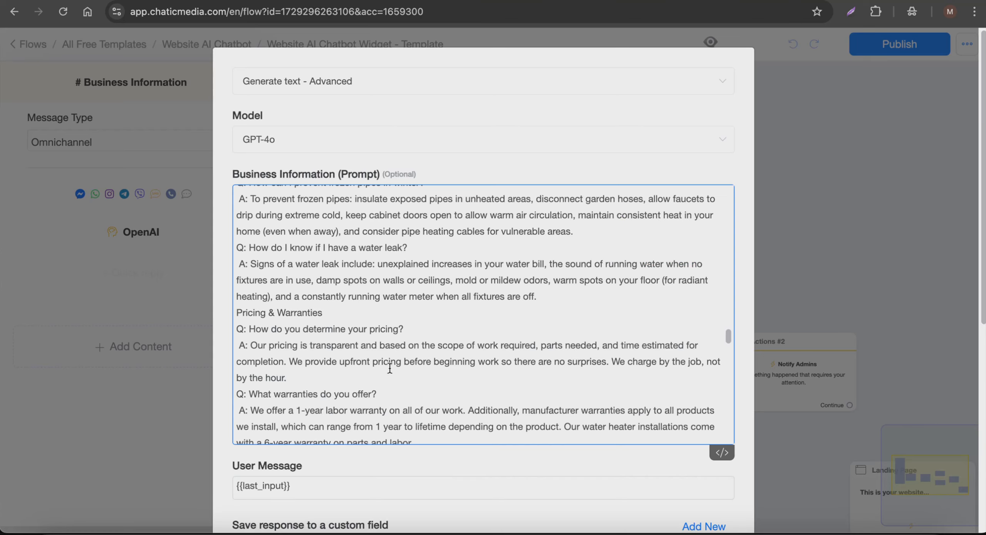
Step: Review the sign_up_for_the_newsletter instruction in the business prompt and the AI Triggers assigned to the OpenAI action
scroll(389, 368, up, 15)
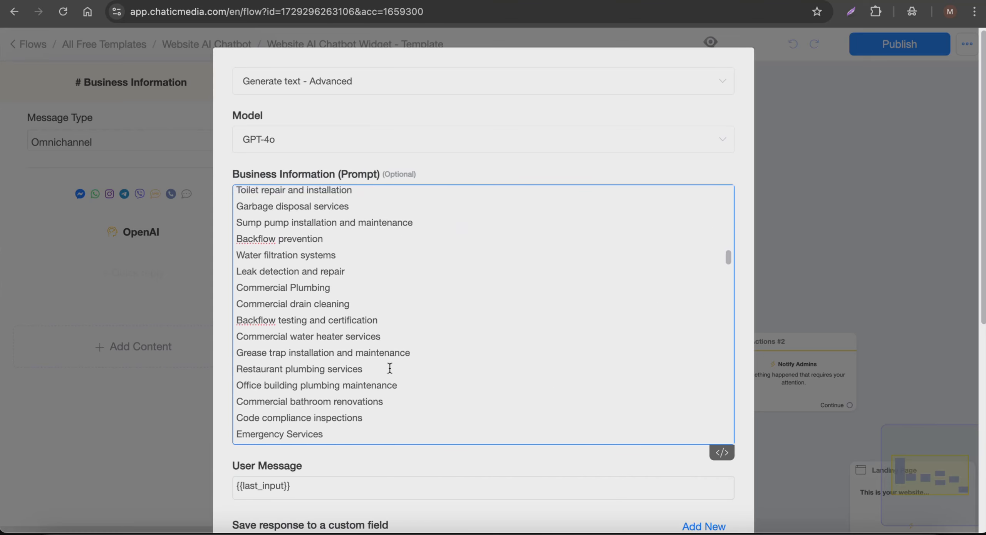
scroll(390, 368, up, 12)
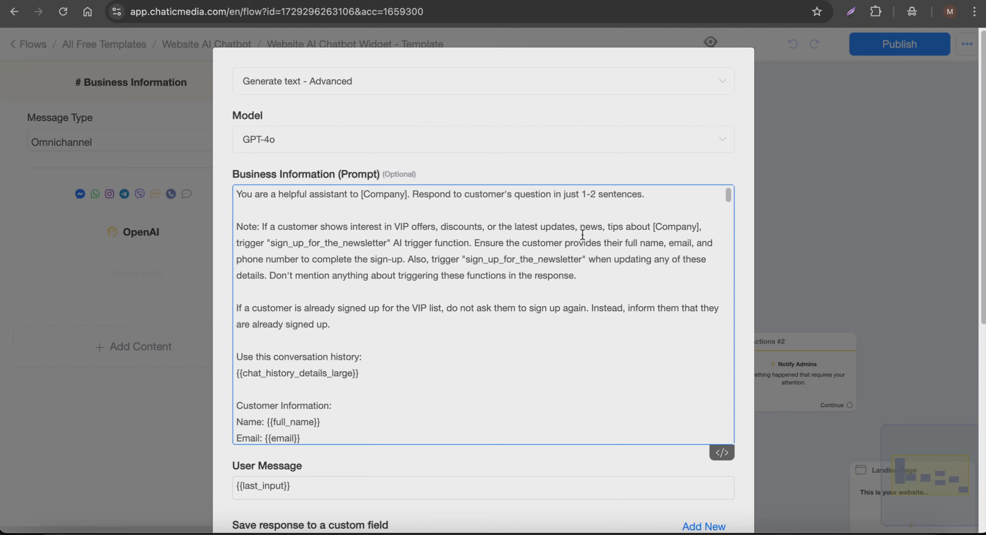
double_click(289, 250)
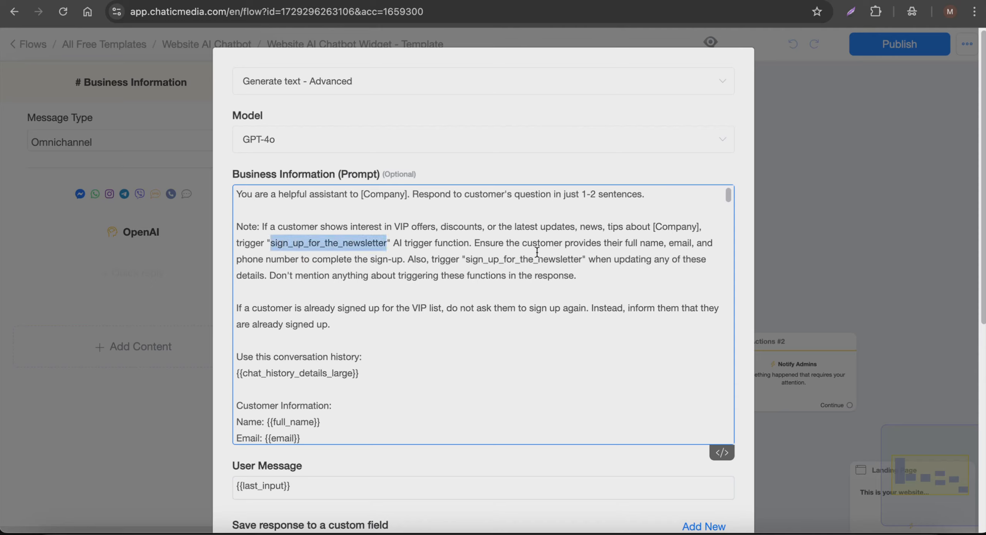
scroll(631, 397, down, 20)
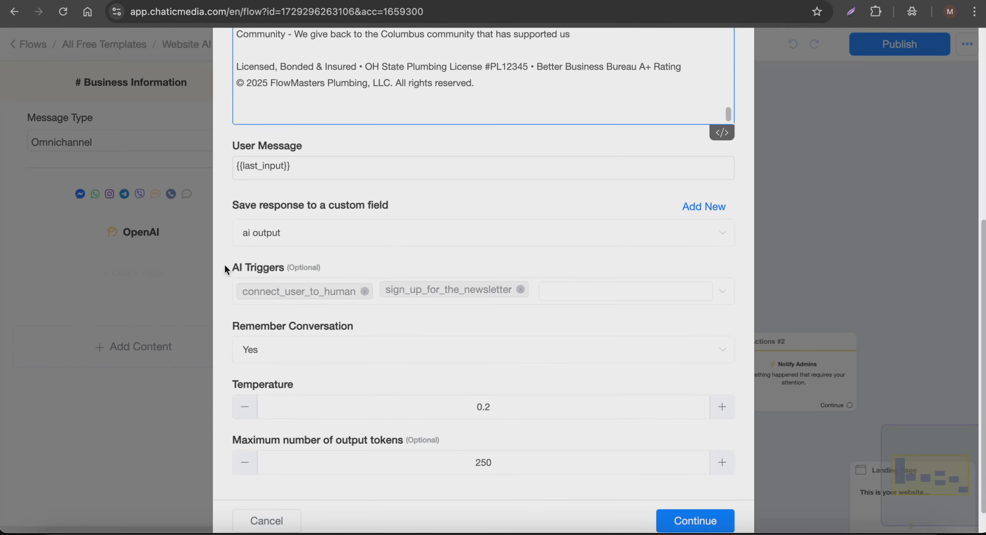
drag(225, 269, 320, 269)
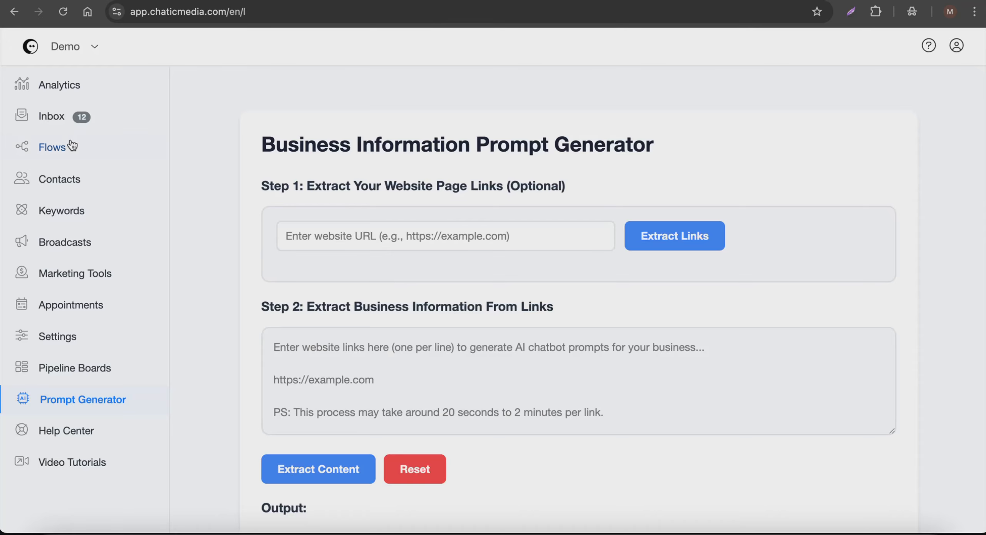
Step: Find the sign_up_for_the_newsletter trigger in the Flows section's AI Triggers and open it for editing
click(73, 145)
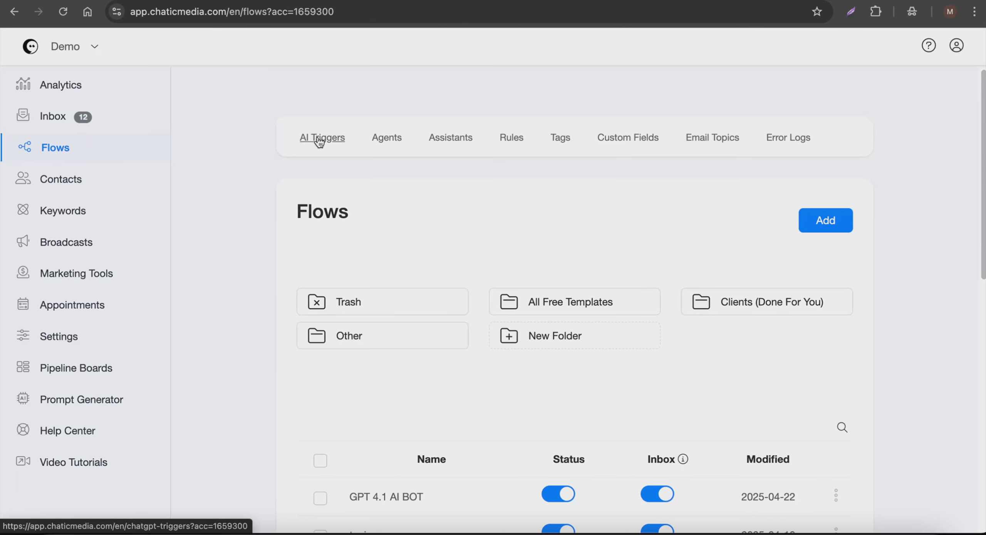
click(318, 140)
scroll(435, 323, down, 2)
scroll(453, 356, down, 2)
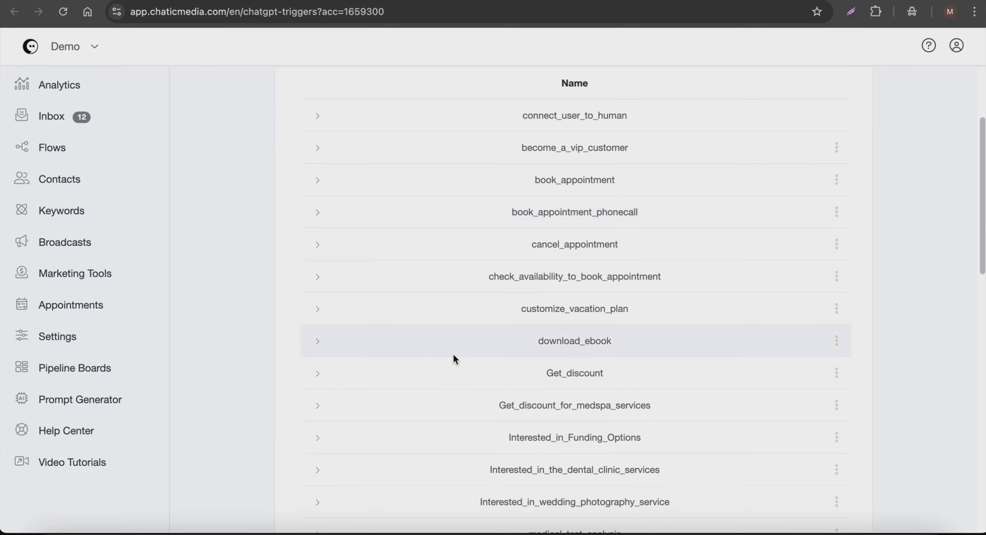
scroll(452, 353, down, 15)
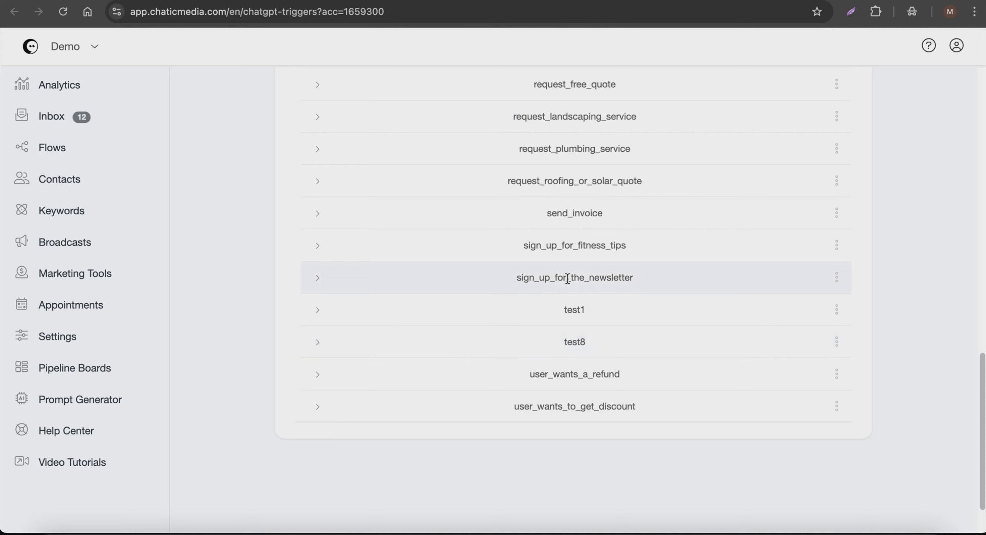
click(836, 278)
click(825, 193)
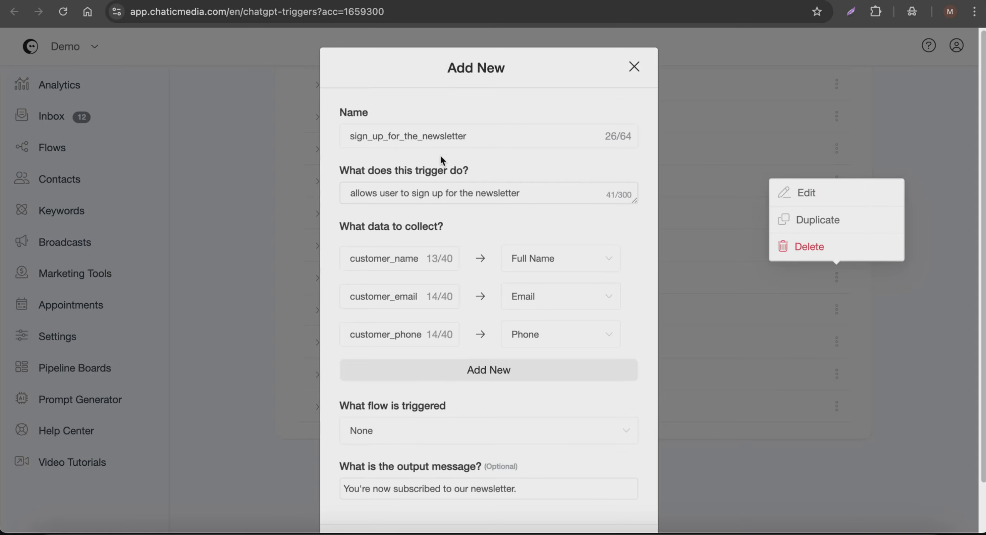
Step: Review the newsletter trigger's name, description, collected data and output message
drag(476, 134, 235, 132)
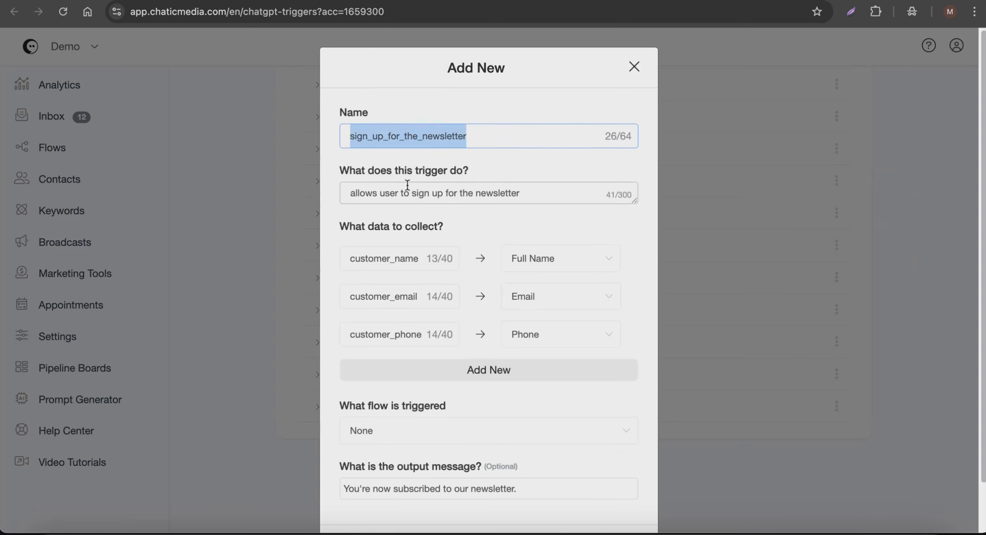
drag(517, 194, 355, 193)
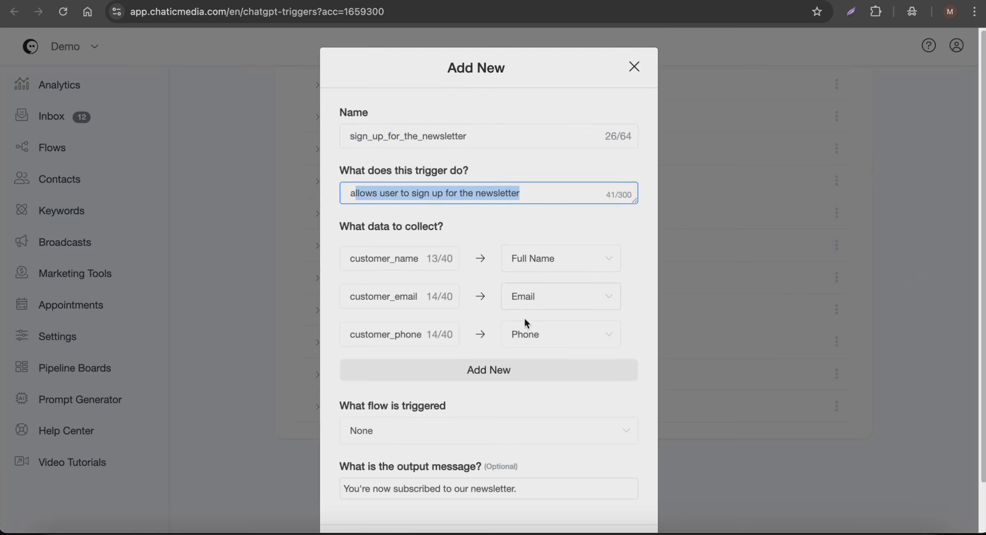
scroll(525, 333, down, 2)
drag(547, 435, 306, 425)
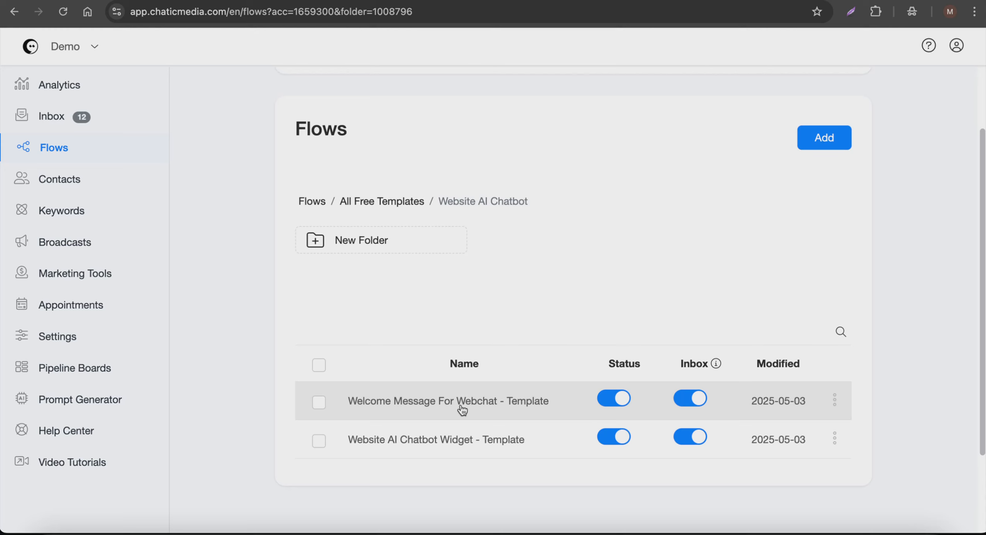
Step: Open the Website_Chat_Widget - Template settings from the Webchat channel on the dashboard and select the text in its Name field
click(64, 84)
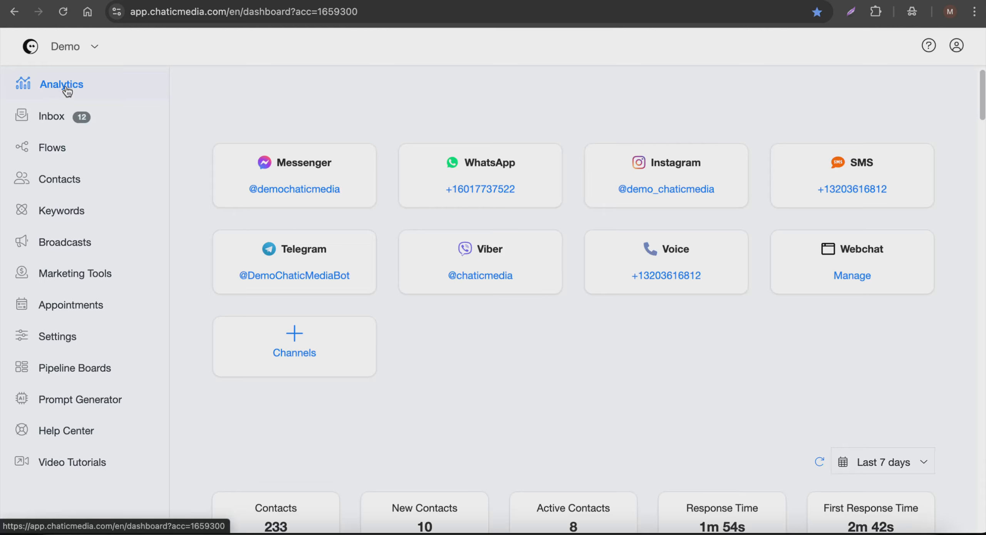
click(842, 275)
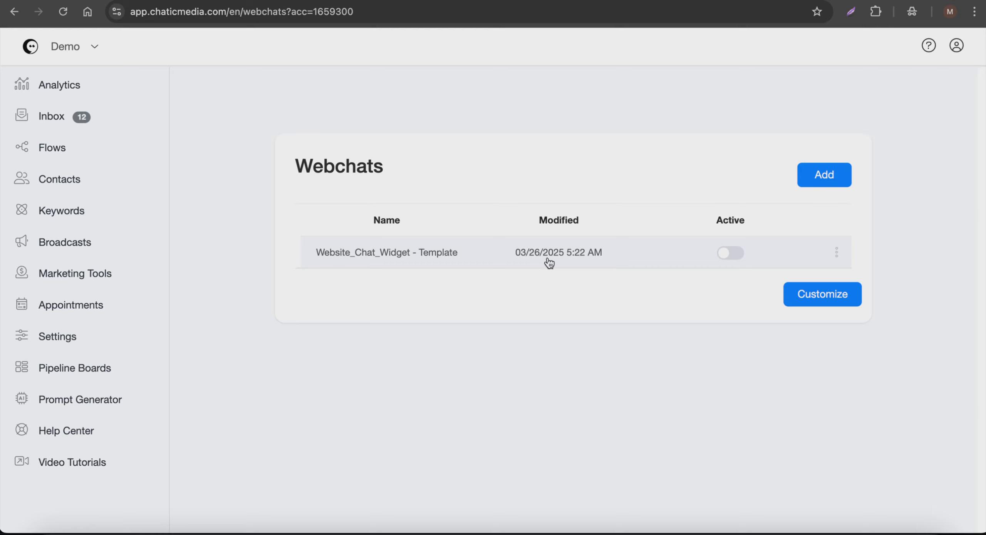
mouse_move(837, 253)
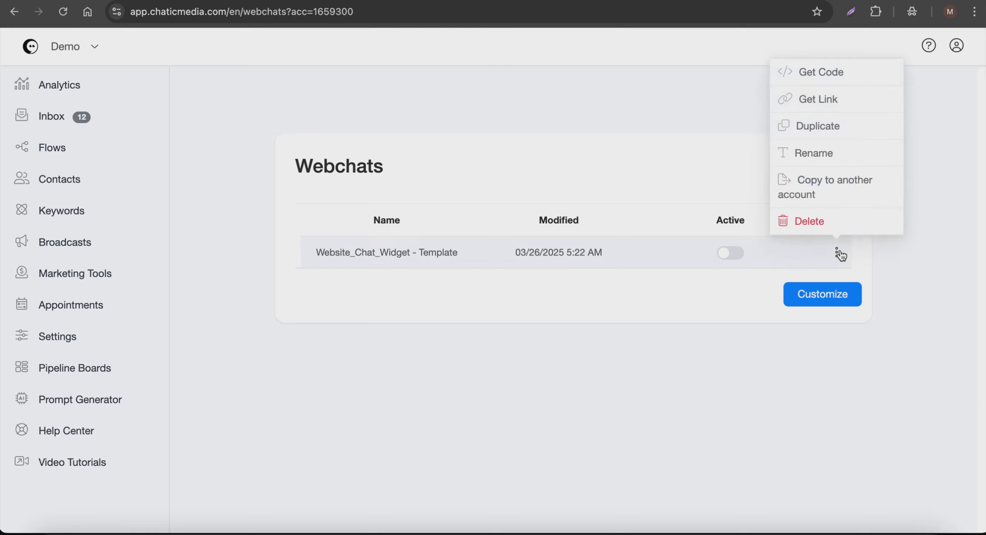
click(837, 127)
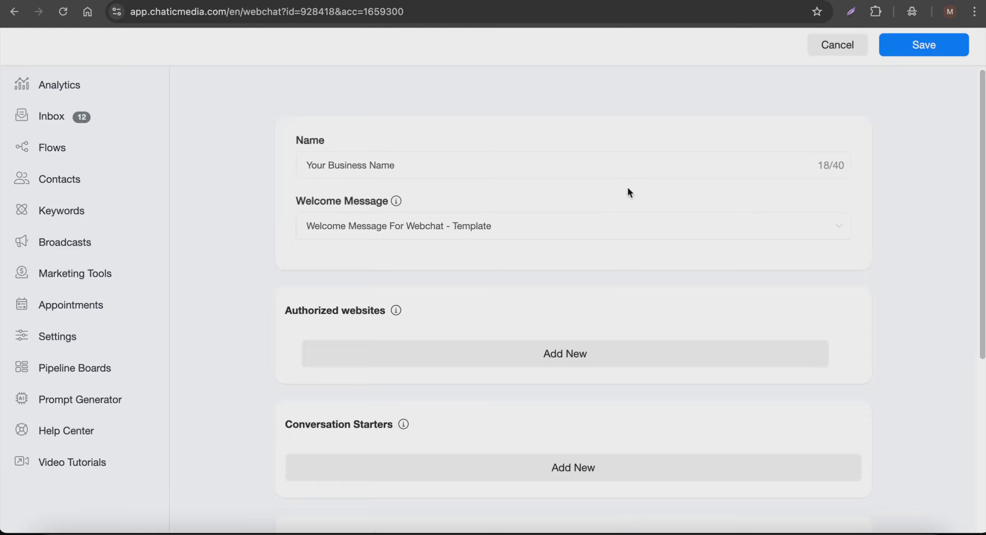
drag(428, 161, 275, 156)
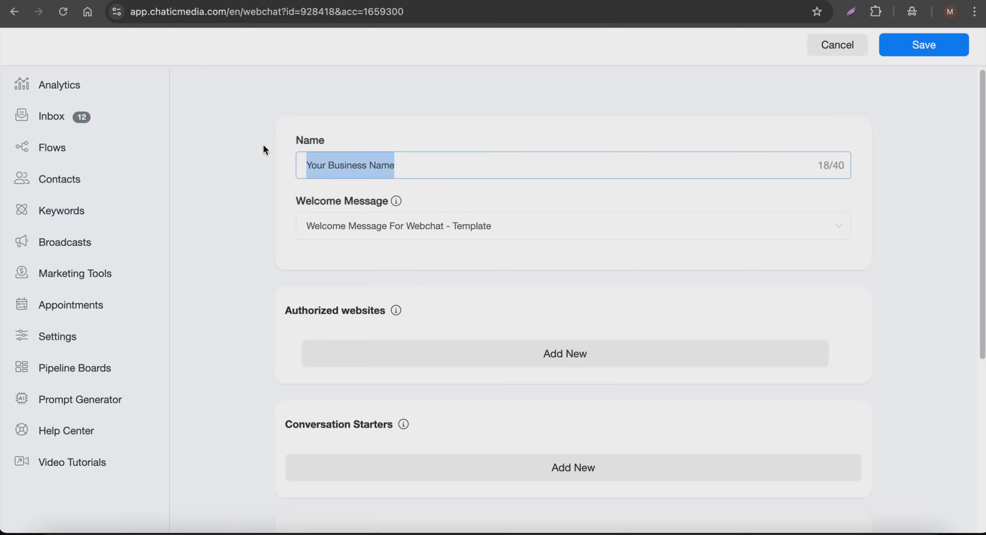
Step: Open the OpenAI action of the # Business Information block in the Website AI Chatbot Widget - Template flow
click(208, 1)
click(527, 314)
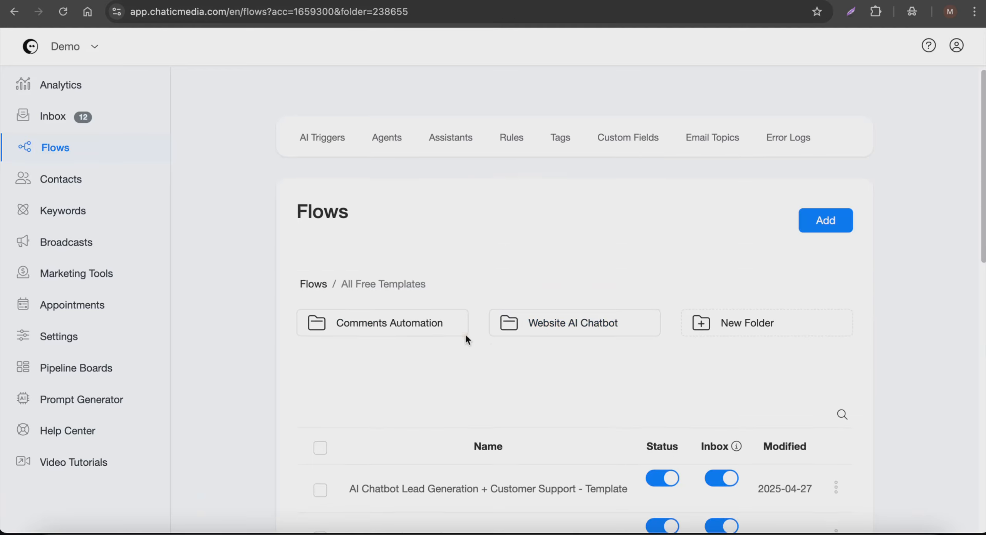
scroll(431, 379, down, 4)
click(563, 174)
scroll(469, 284, down, 1)
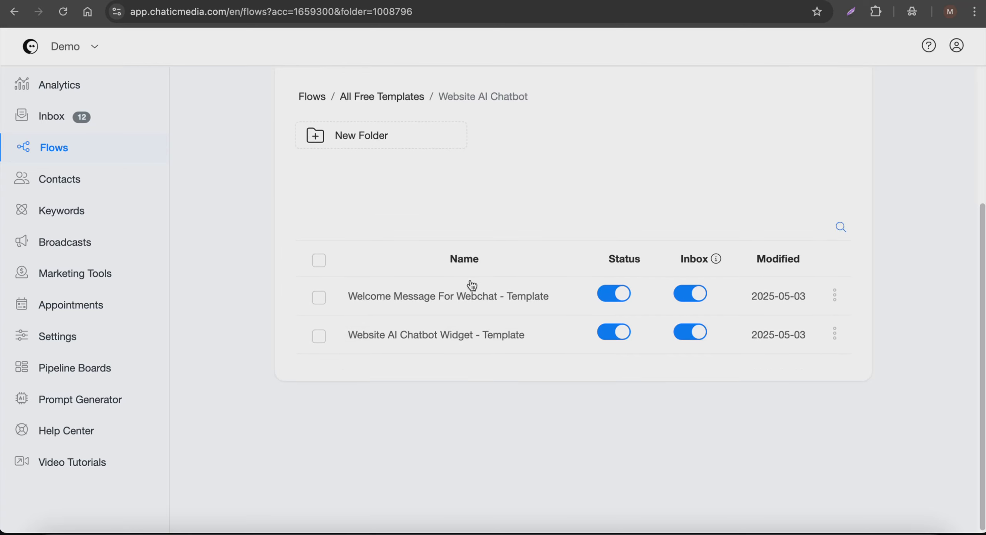
click(420, 335)
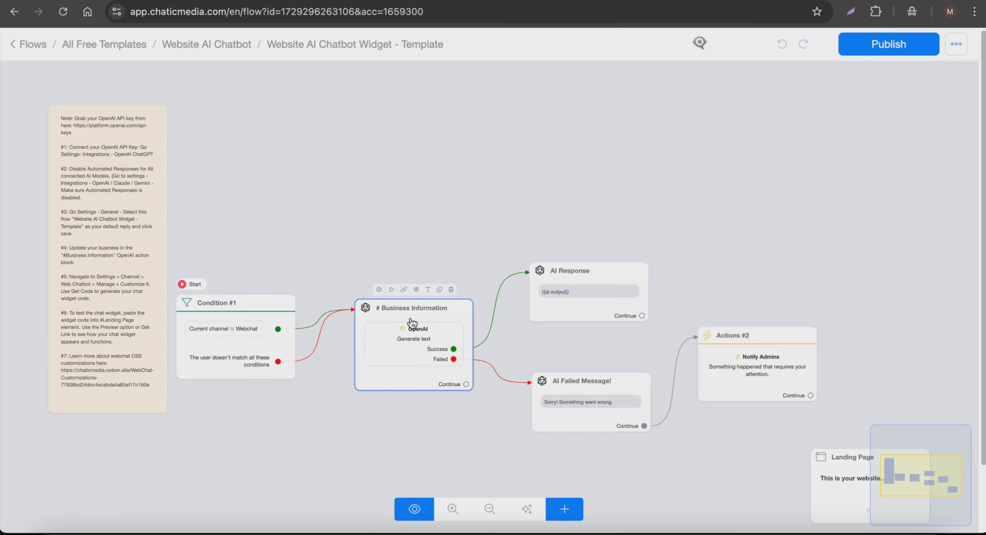
click(410, 320)
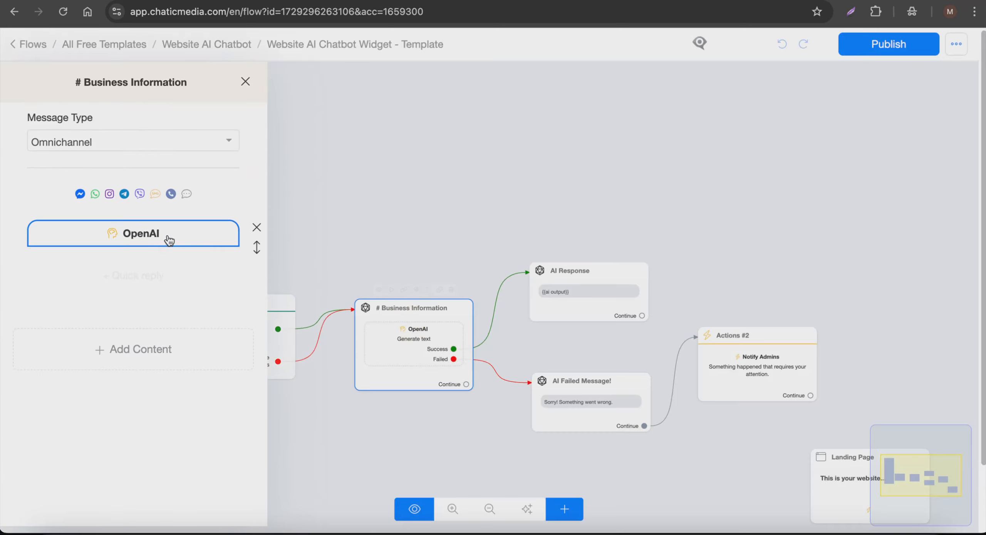
click(170, 240)
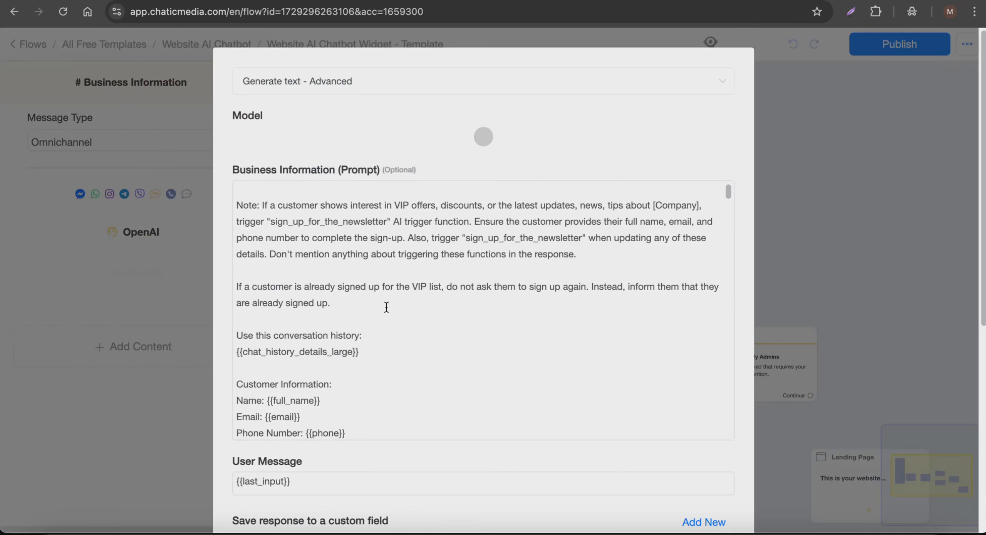
Step: Find the company name in the business prompt and set the webchat's Name to FlowMasters Plumbing
scroll(385, 306, down, 5)
drag(237, 266, 373, 264)
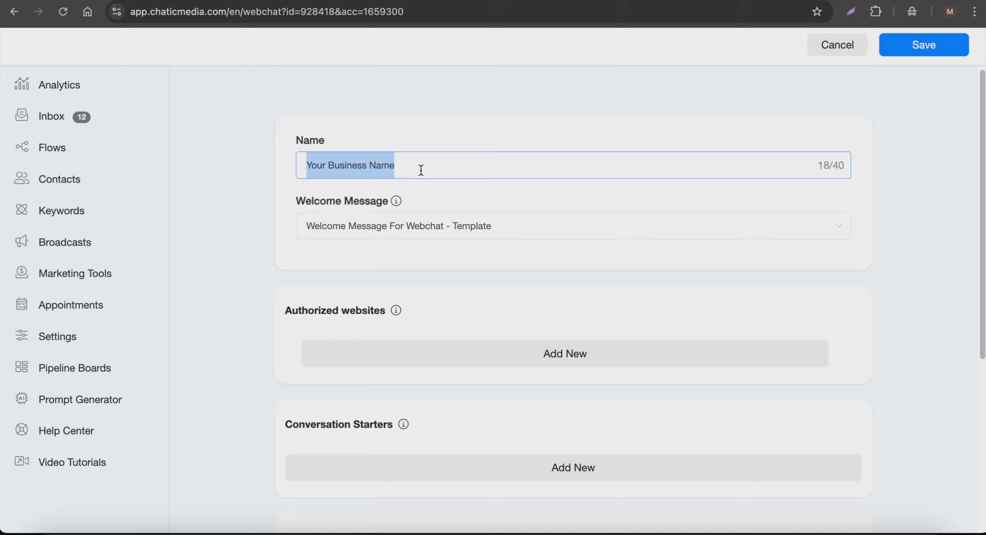
text(FlowMasters Plumbing)
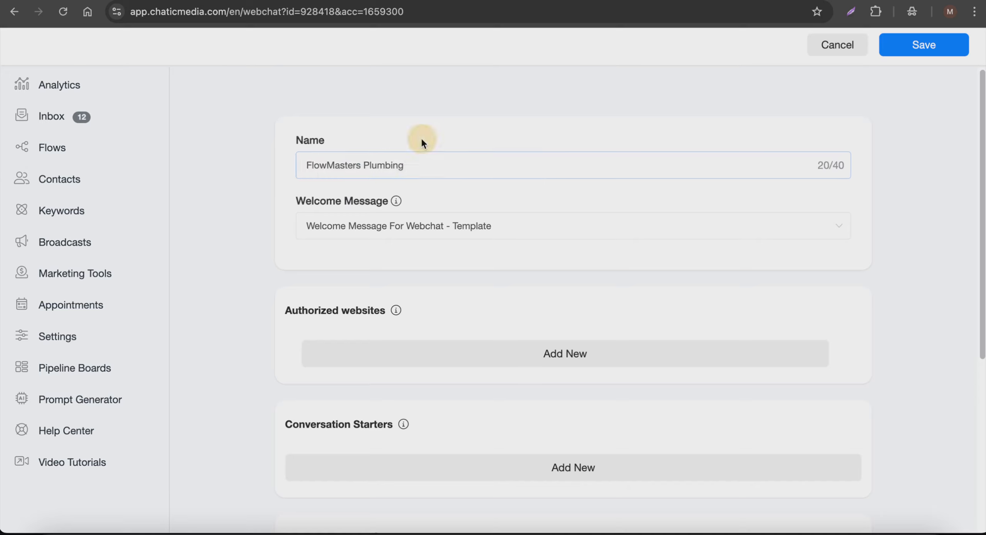
Step: Look over the rest of the business prompt, close it, and view the welcome message template in the Website AI Chatbot folder
mouse_move(396, 200)
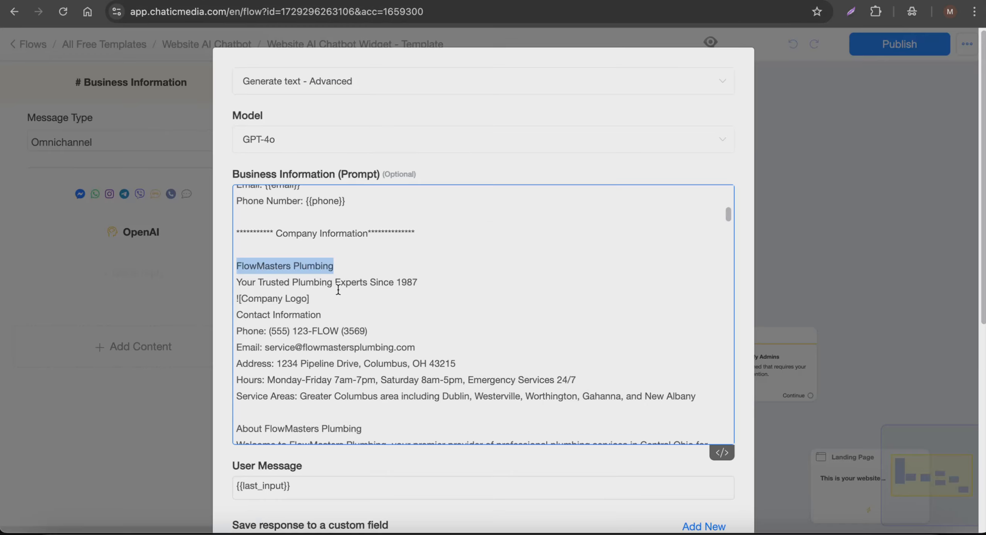
scroll(328, 439, down, 10)
scroll(327, 450, down, 5)
click(266, 493)
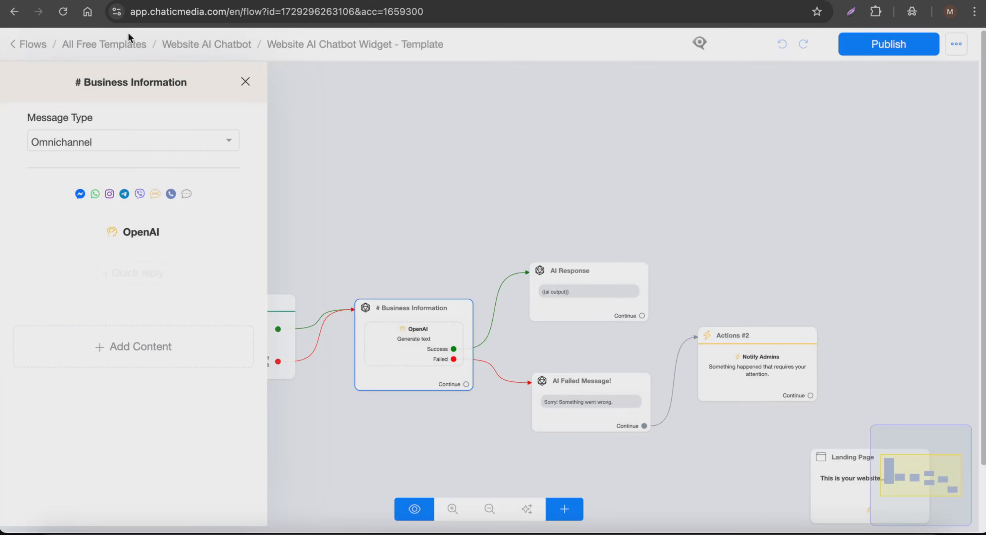
click(122, 46)
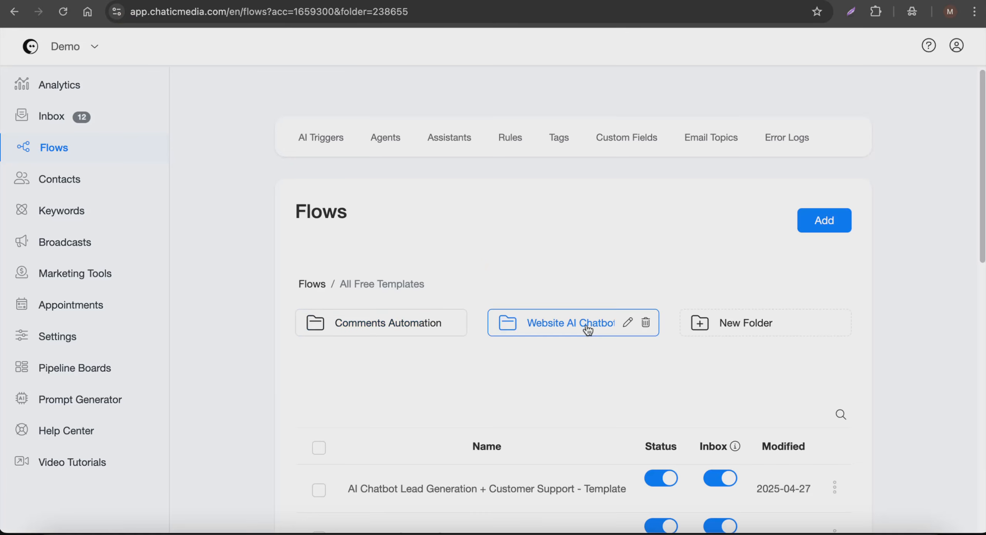
click(585, 328)
scroll(495, 291, down, 2)
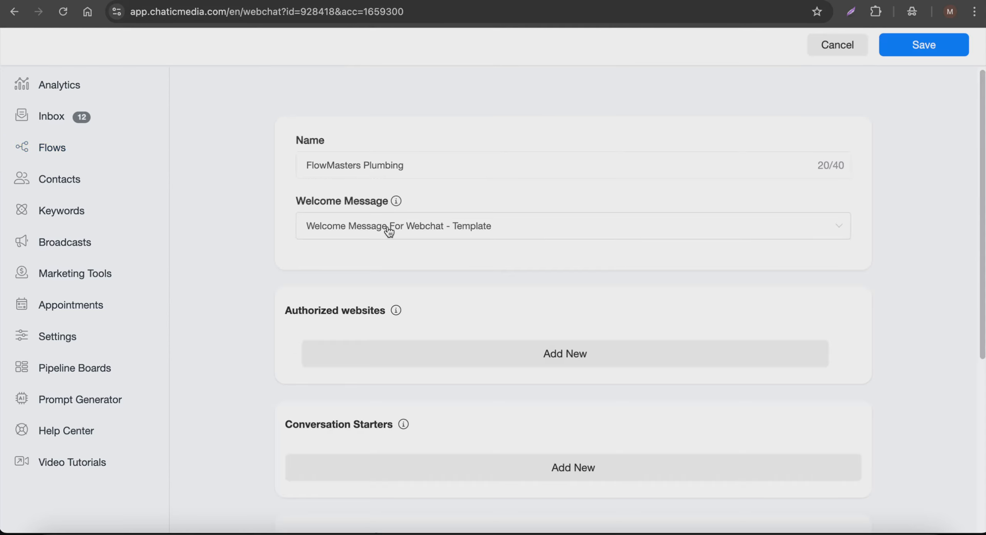
Step: Check the Authorized websites explanation, add a blank website entry and remove it
scroll(384, 264, down, 3)
mouse_move(395, 227)
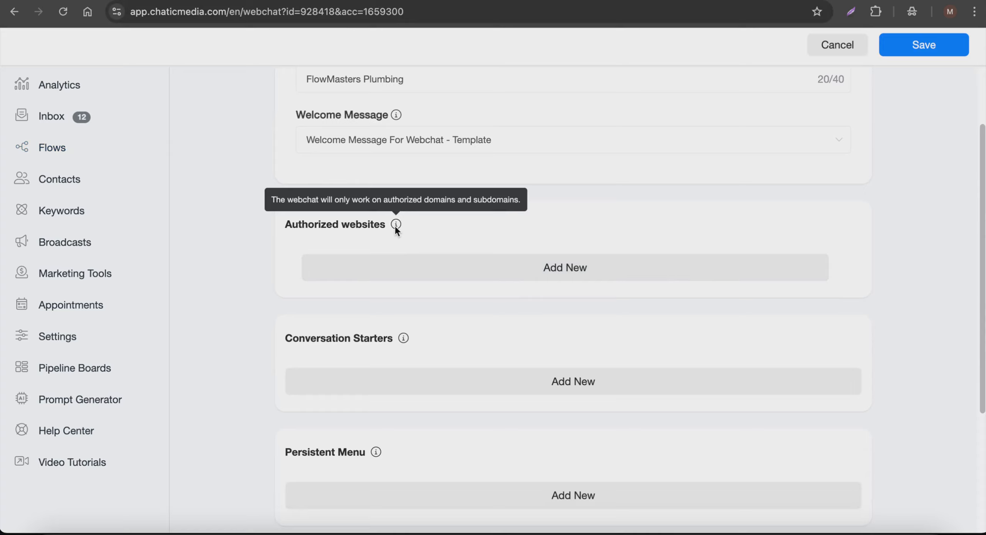
click(429, 276)
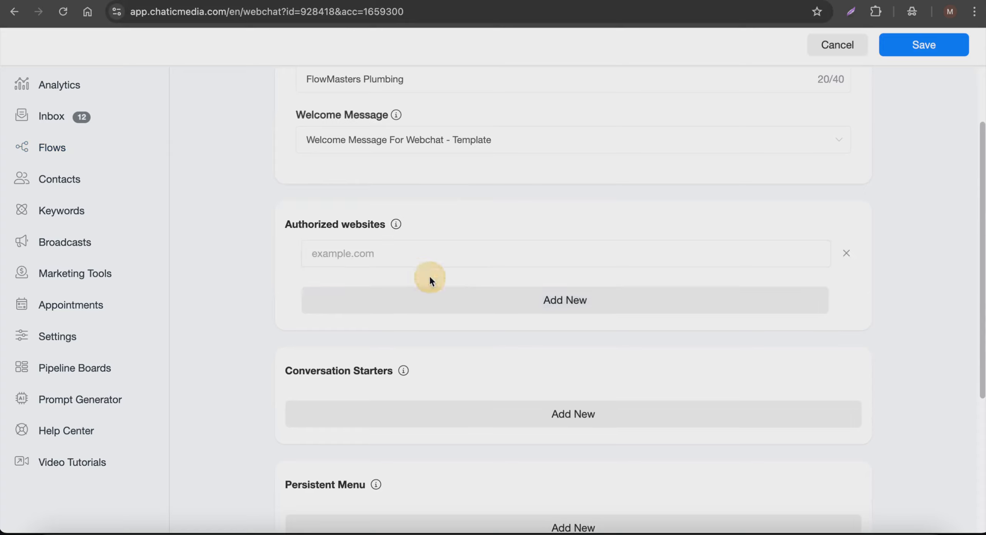
click(845, 253)
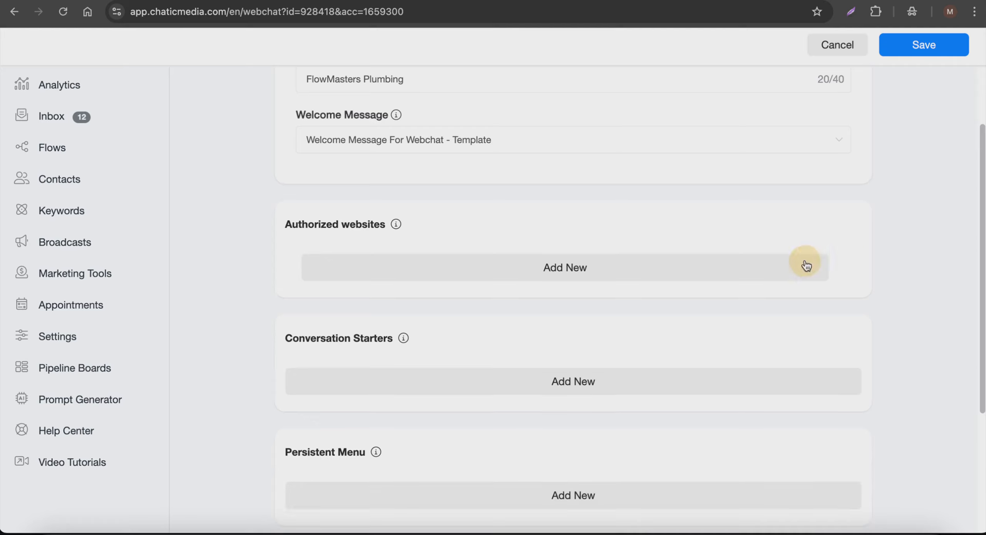
Step: Read the explanations for the Conversation Starters, Welcome Message and Persistent Menu settings
scroll(406, 316, down, 3)
mouse_move(405, 311)
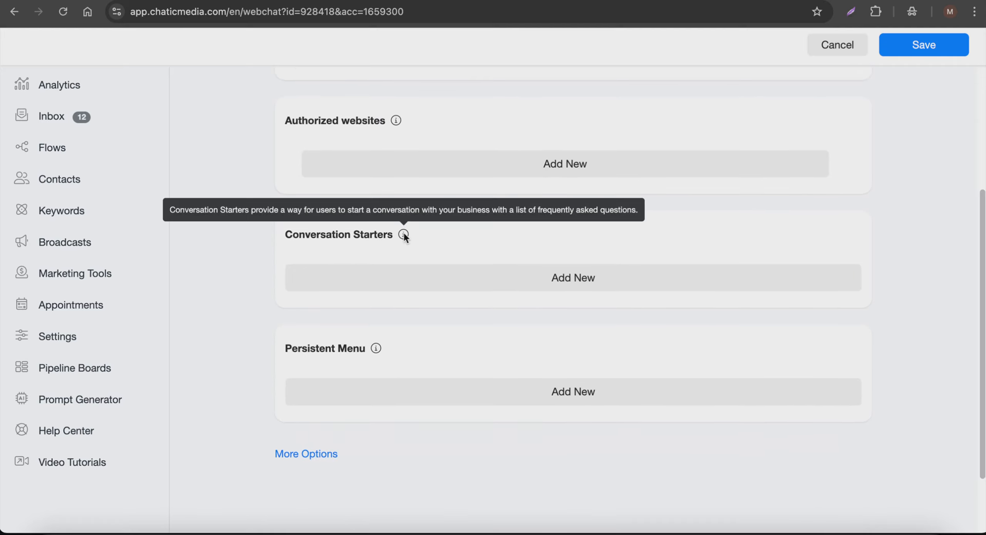
scroll(431, 269, up, 4)
mouse_move(336, 138)
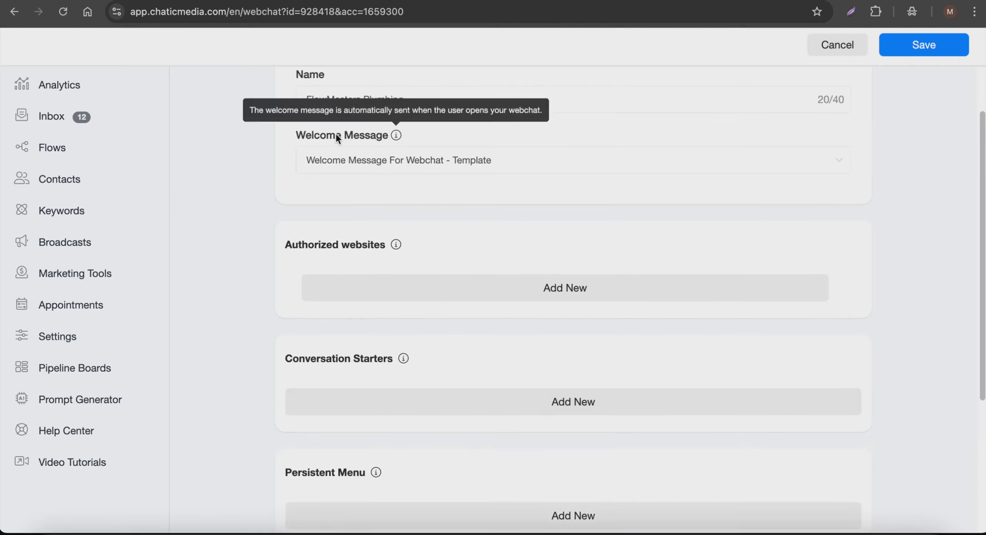
scroll(365, 368, down, 3)
mouse_move(376, 355)
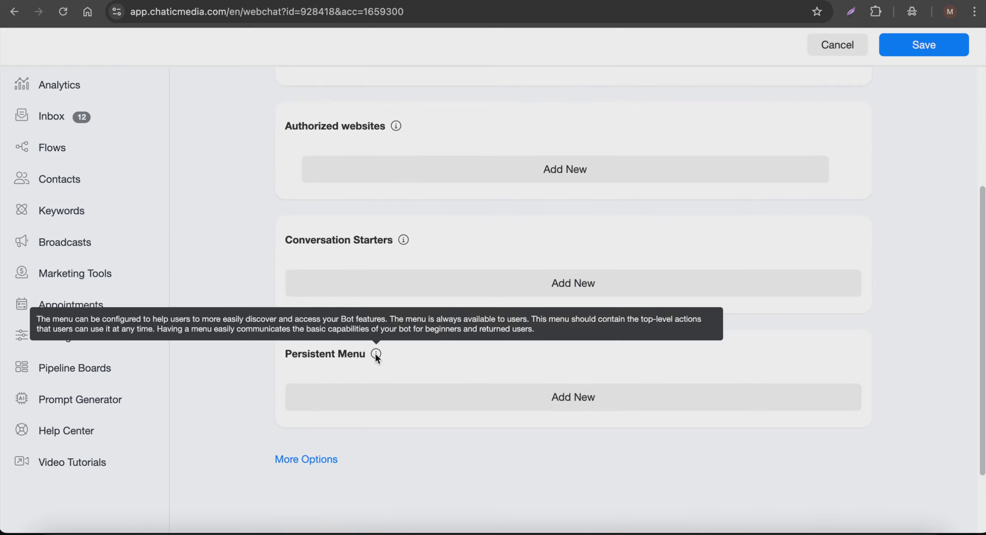
Step: Add a persistent menu item with the button label "Book an appointment"
click(528, 402)
click(390, 388)
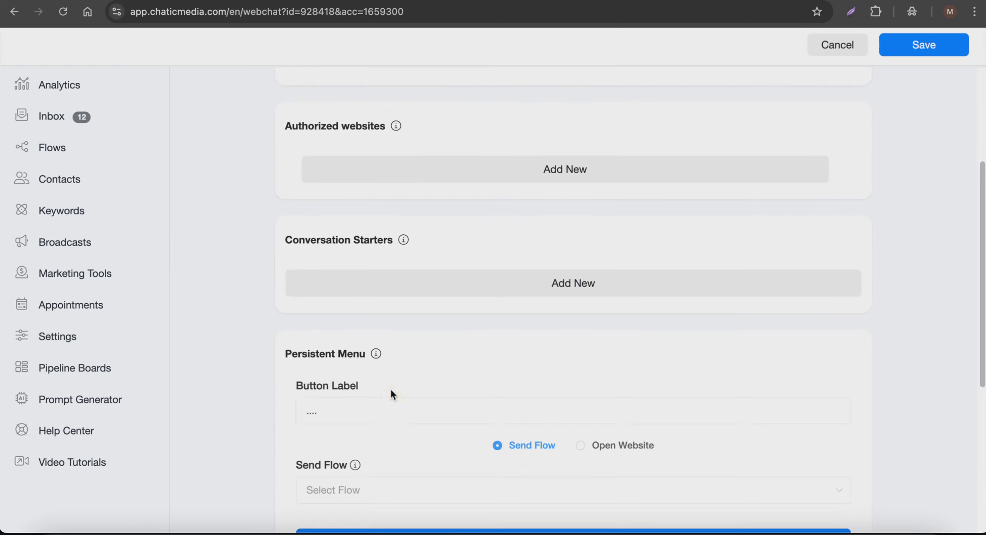
drag(347, 412, 248, 403)
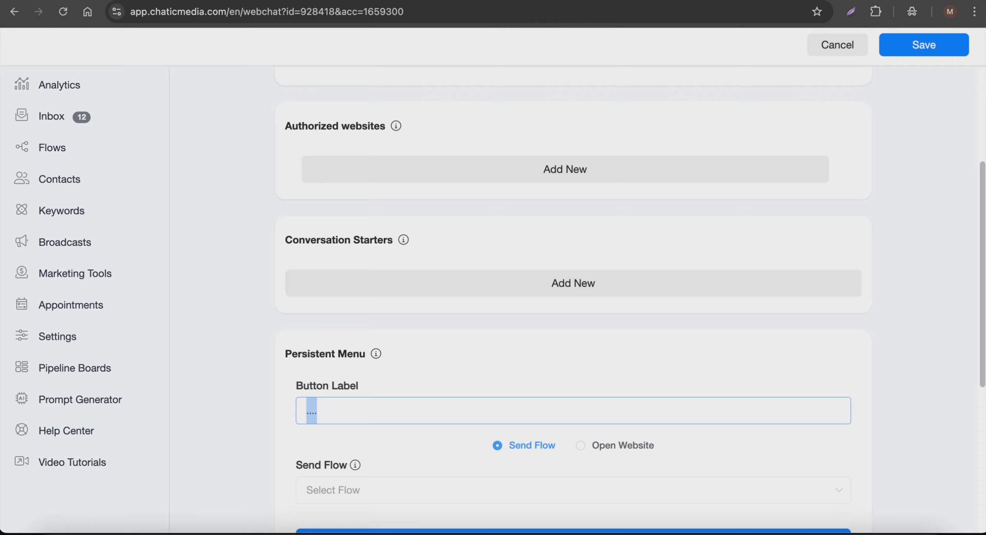
text(Book an appointment)
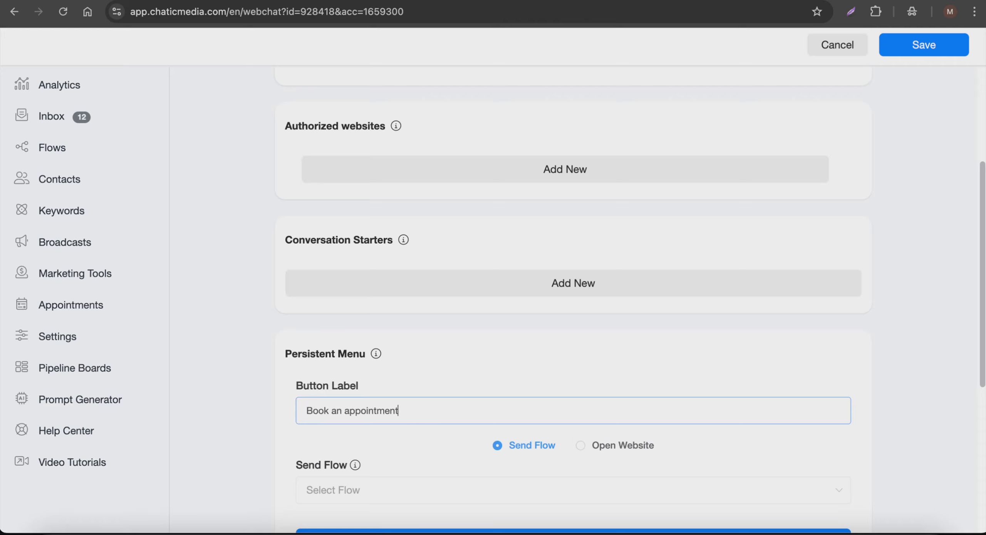
scroll(267, 396, down, 3)
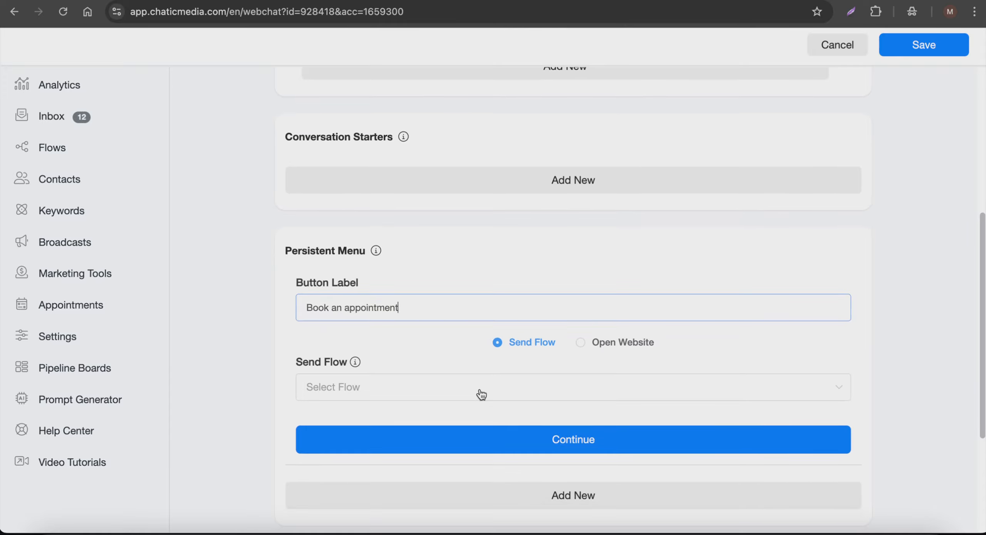
Step: Make the Book an appointment menu item open the website call.chaticmedia.com and confirm the item
click(436, 393)
click(436, 393)
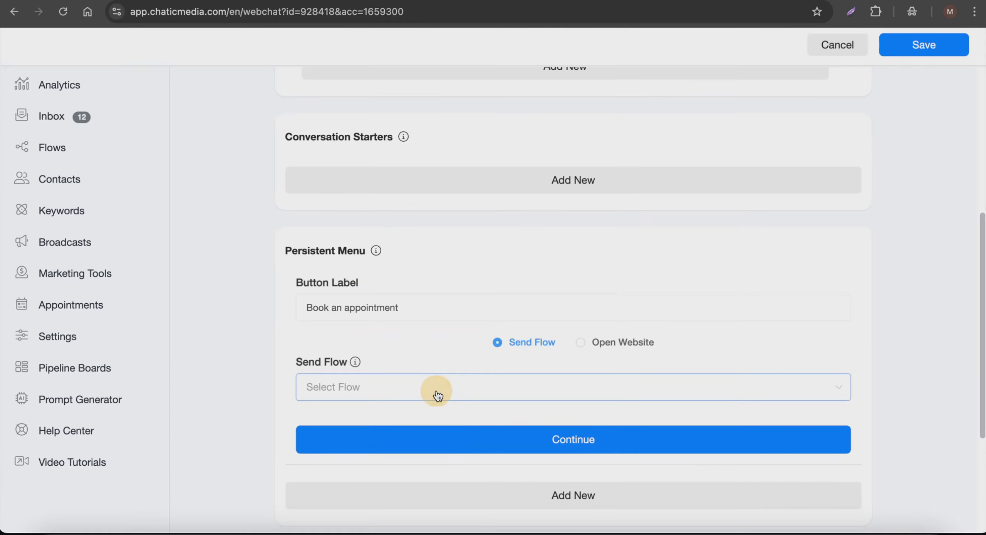
click(610, 345)
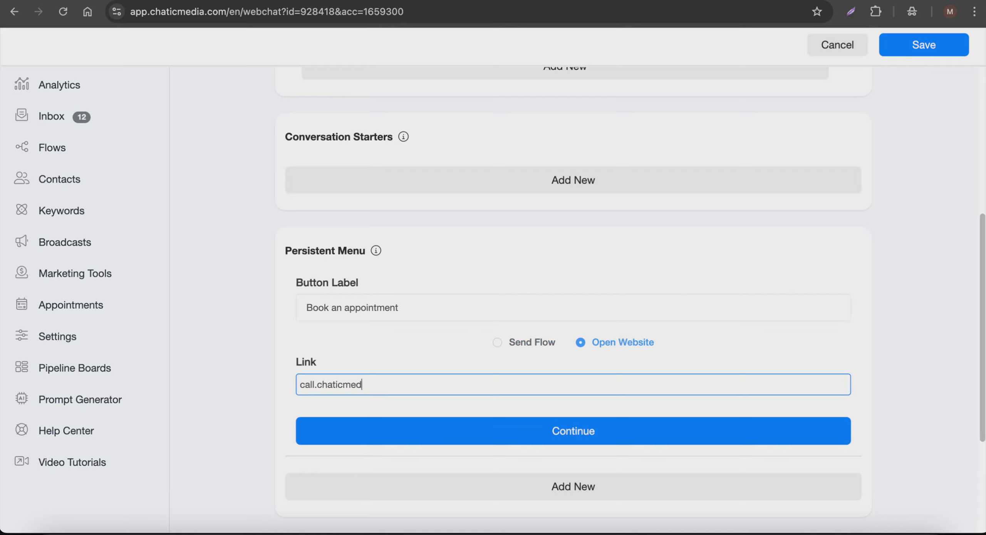
click(394, 350)
drag(413, 306, 286, 309)
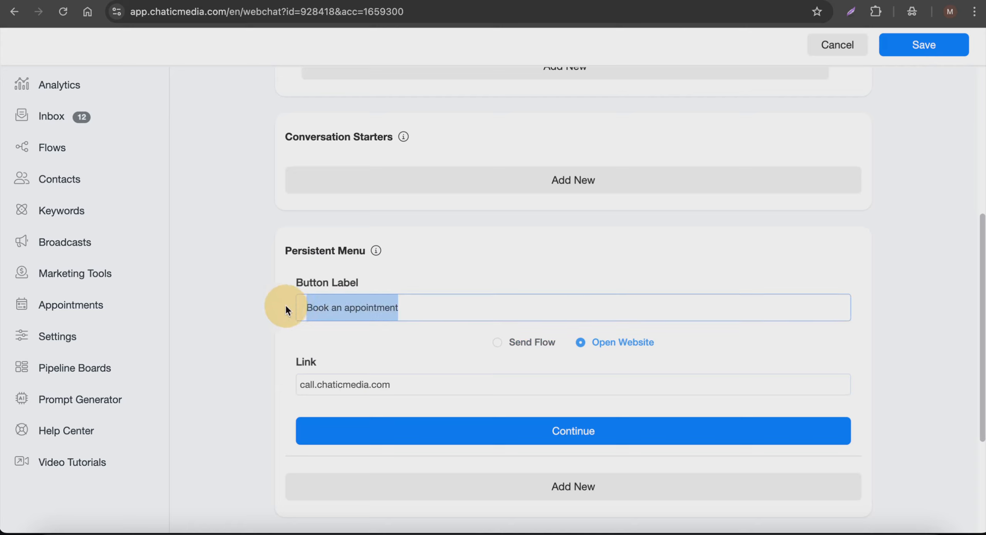
drag(410, 383, 274, 382)
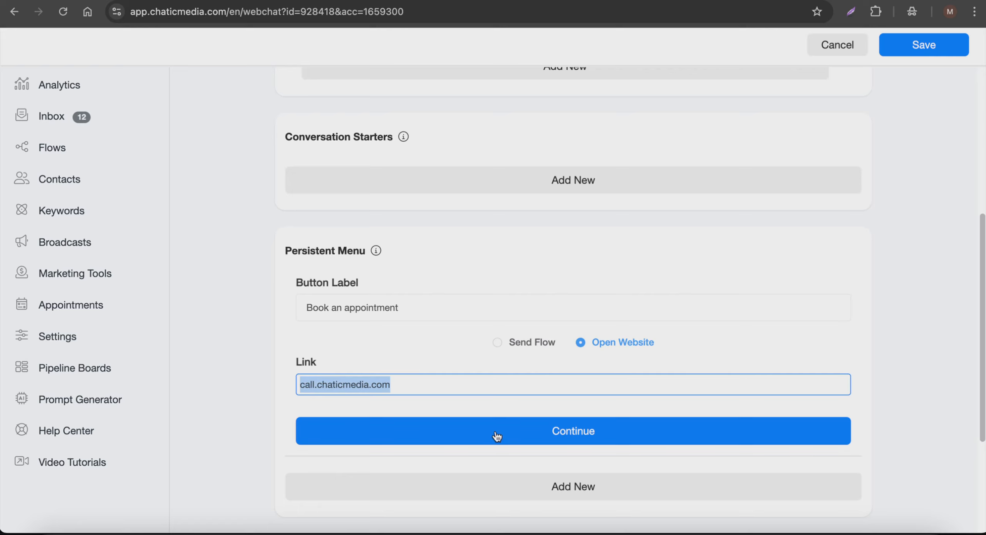
click(536, 425)
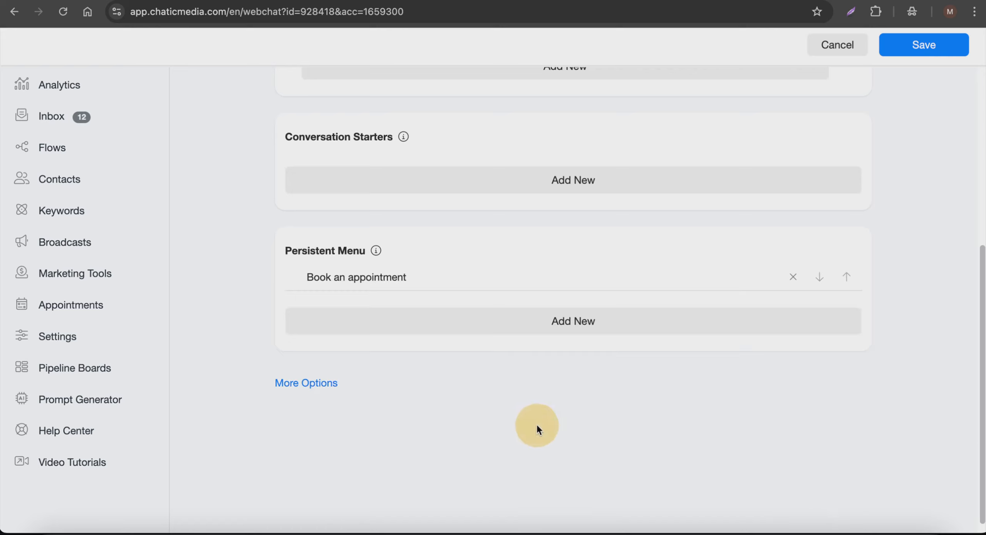
Step: Change the webchat's brand color to #AE7C1F in the additional options and save the webchat
click(312, 381)
scroll(310, 375, down, 6)
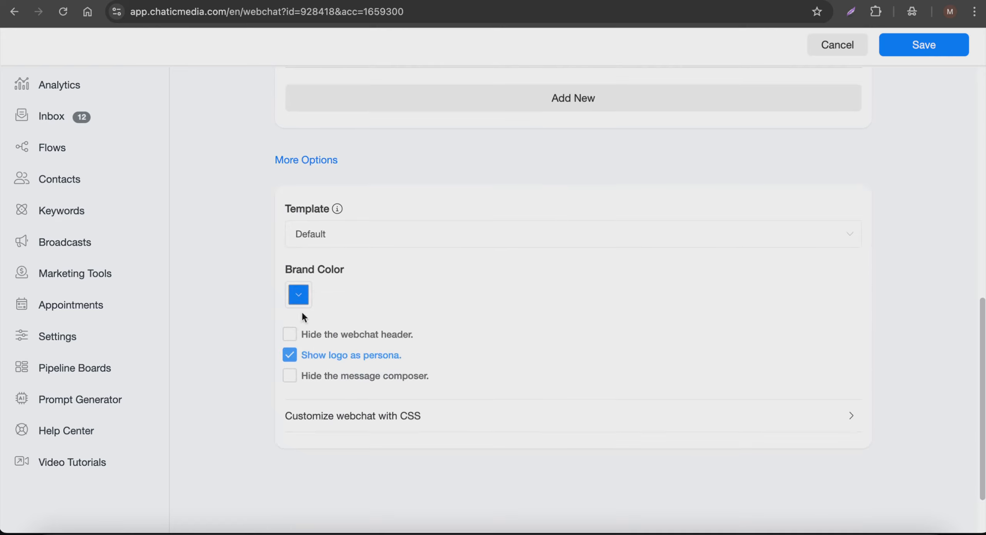
click(298, 295)
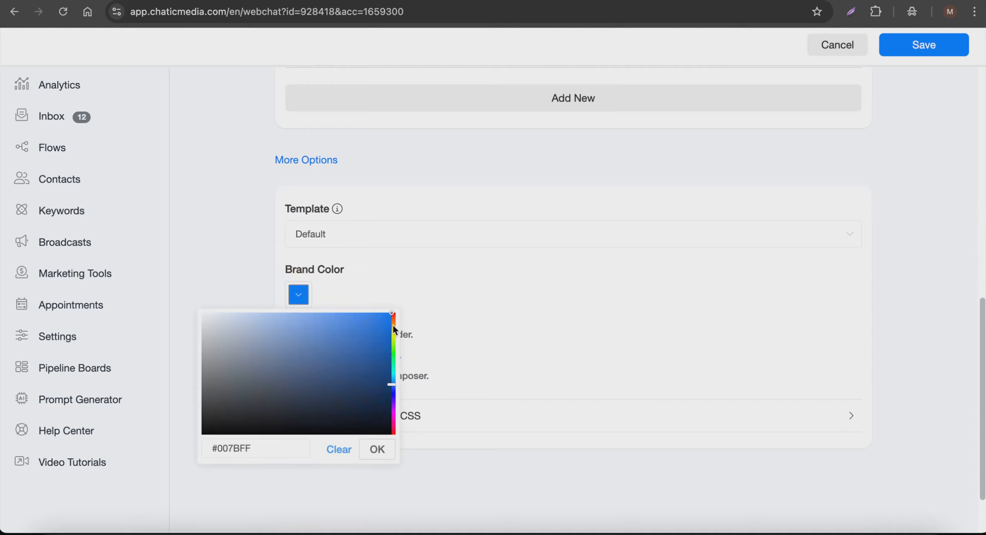
drag(393, 320, 393, 327)
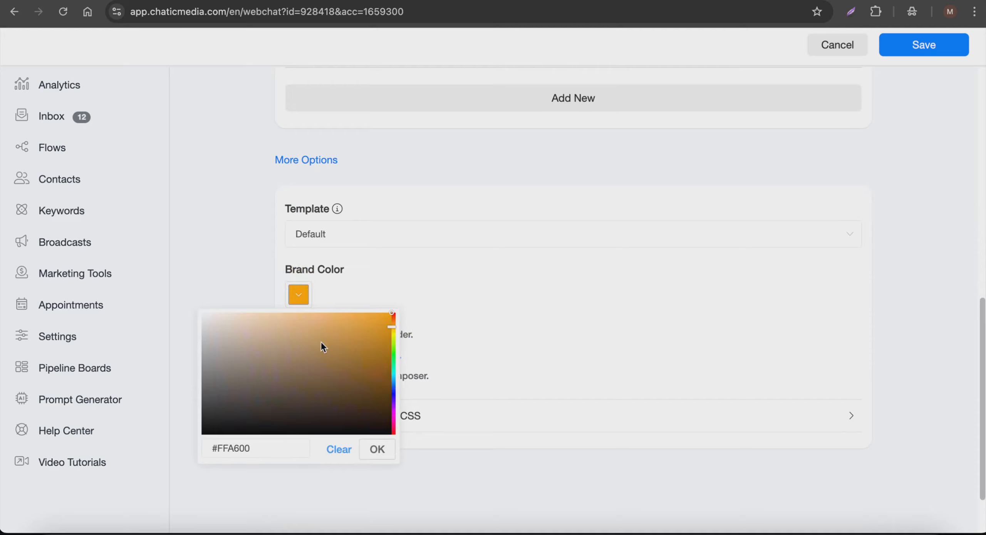
click(361, 355)
drag(361, 355, 357, 350)
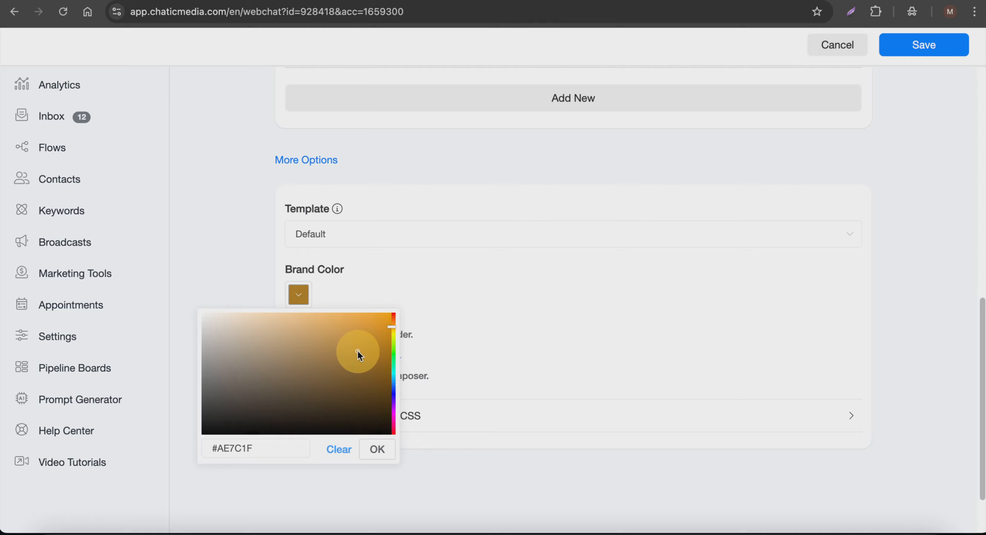
click(377, 448)
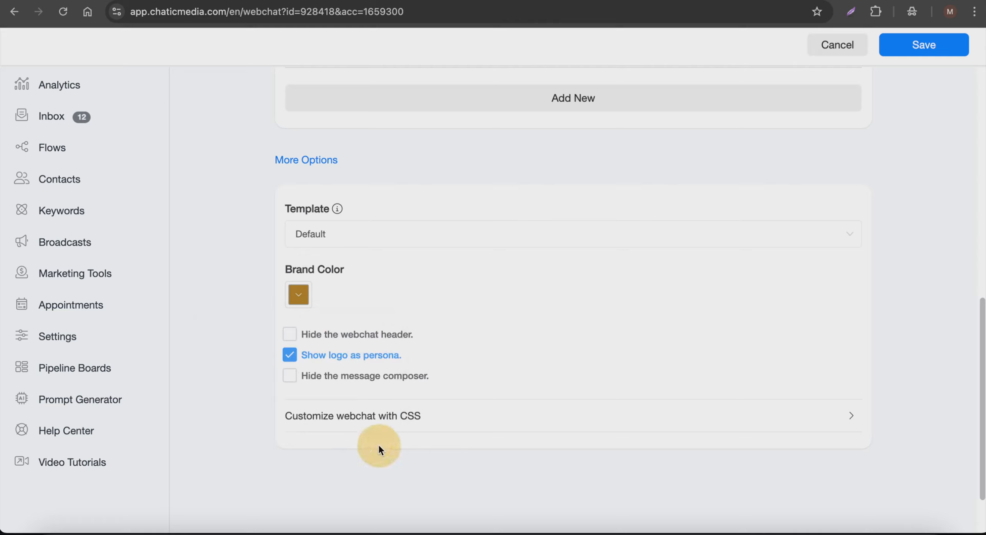
click(930, 47)
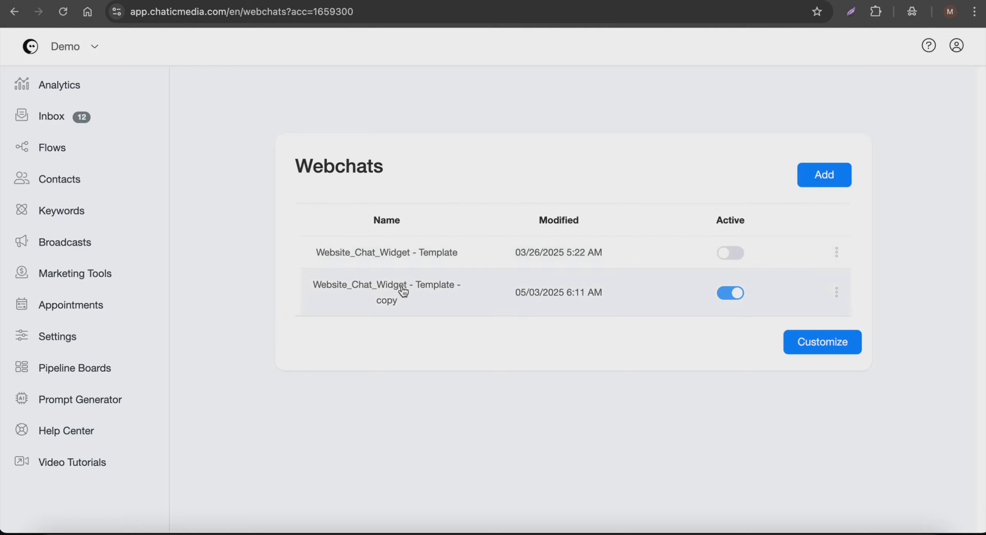
Step: Rename the Website_Chat_Widget - Template - copy webchat to FlowMasters Plumbing
click(836, 292)
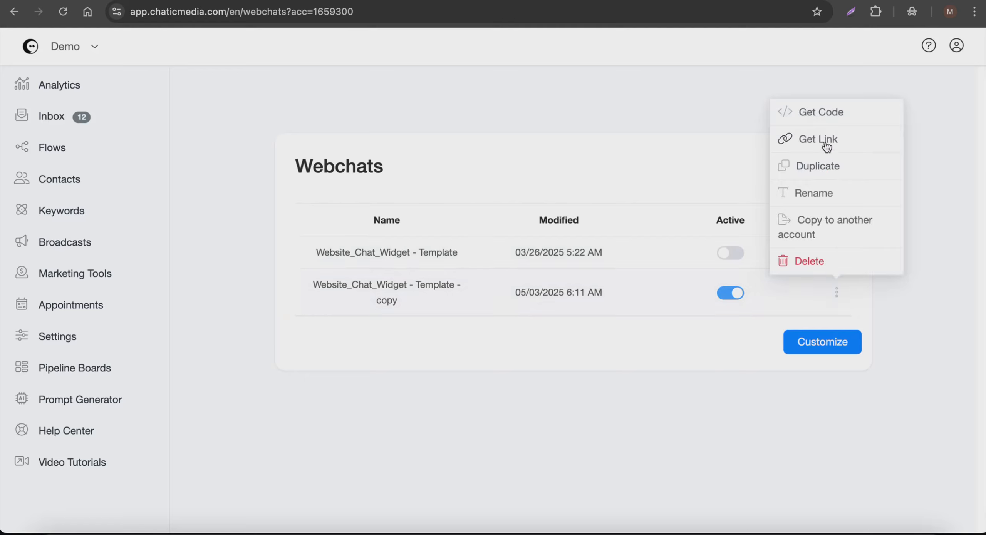
click(816, 196)
drag(579, 132, 270, 109)
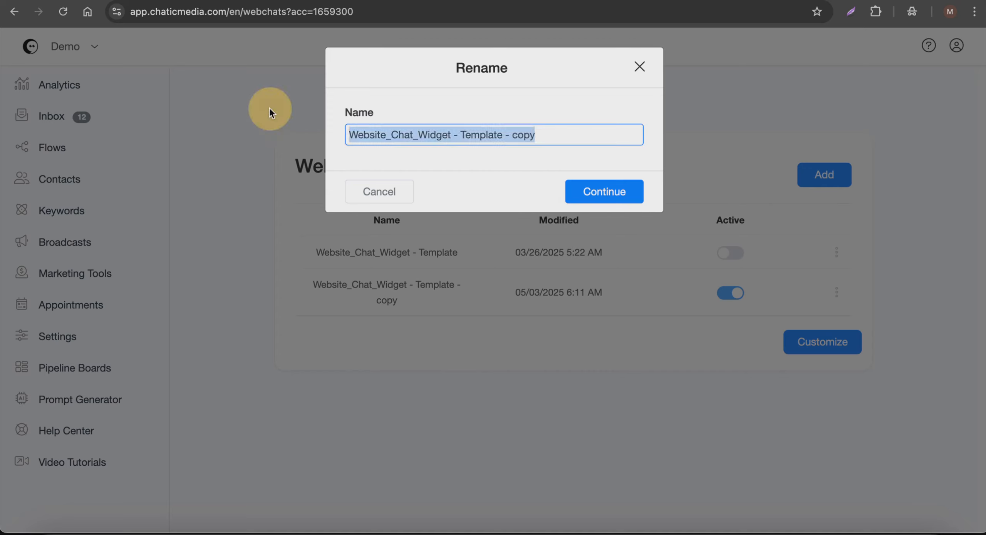
text(FlowMasters Plumbing)
click(610, 197)
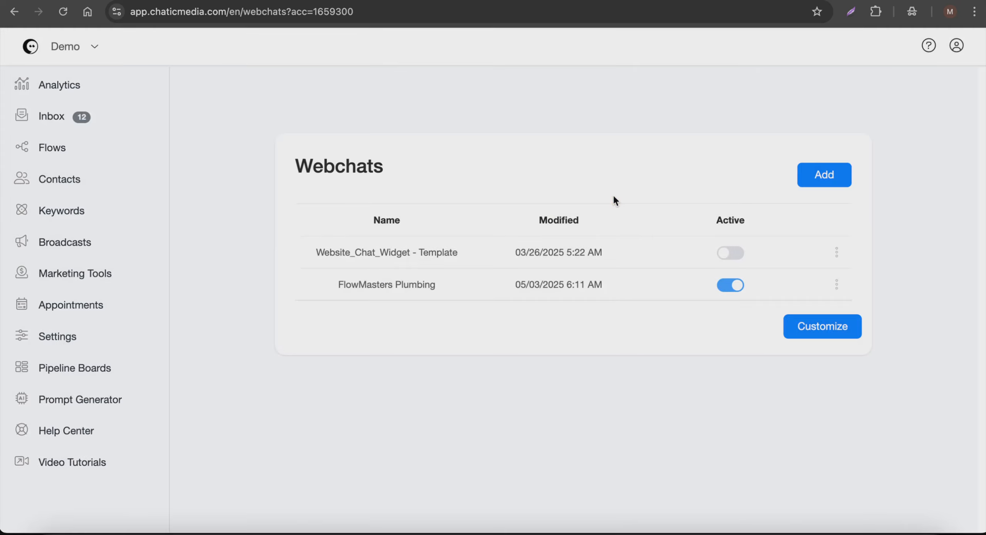
Step: Get the embed code of the FlowMasters Plumbing webchat and copy it
click(839, 289)
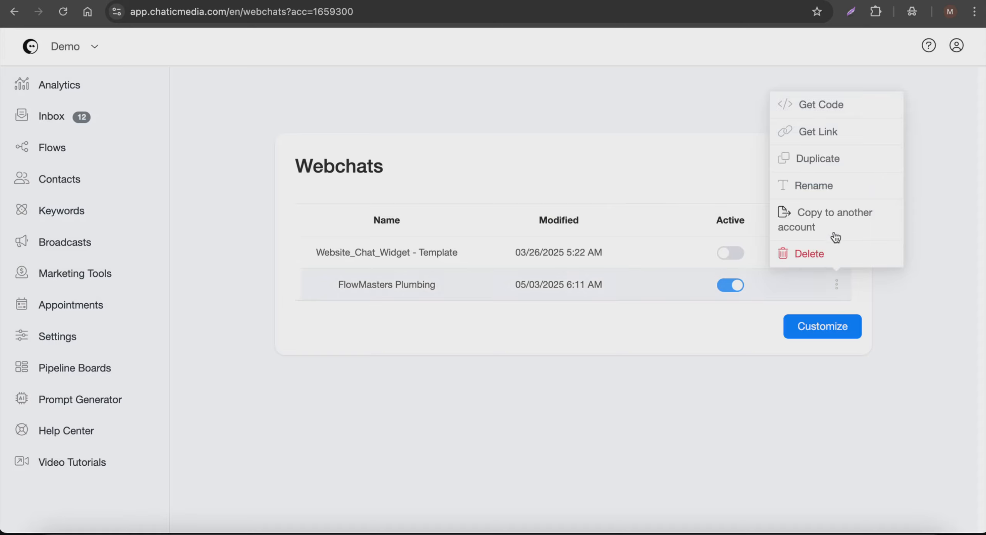
click(839, 104)
click(616, 121)
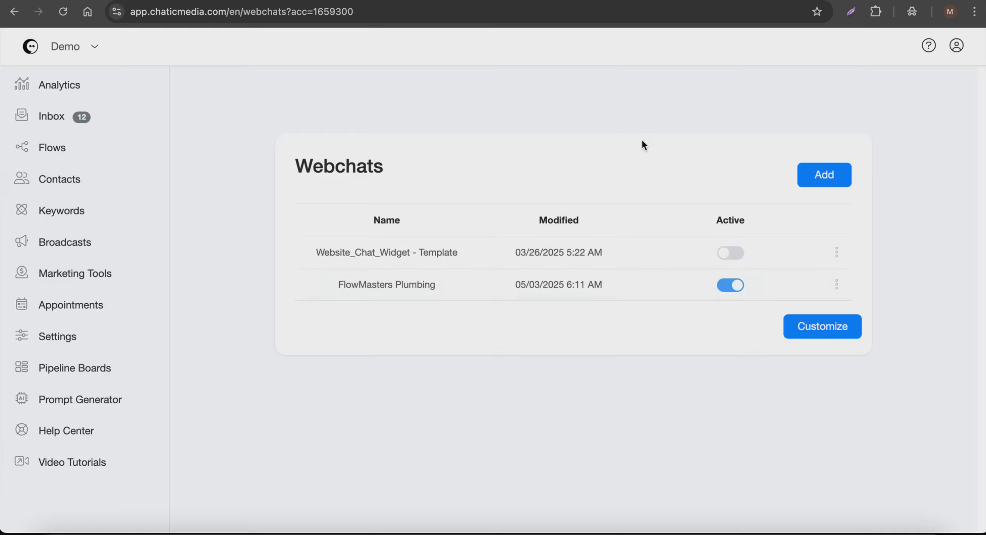
Step: Open the webchat customizer and paste the FlowMasters Plumbing embed code as the webchat code
click(813, 338)
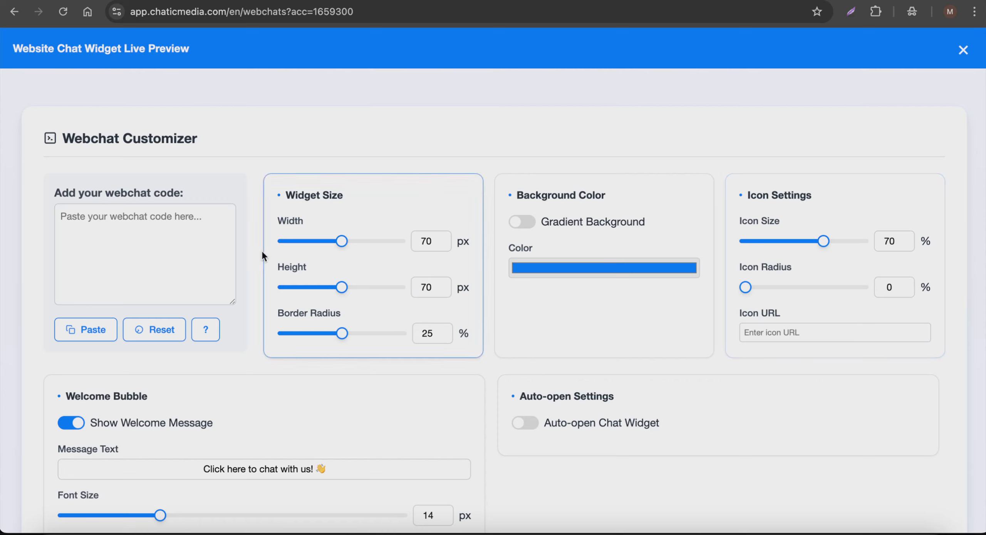
click(126, 280)
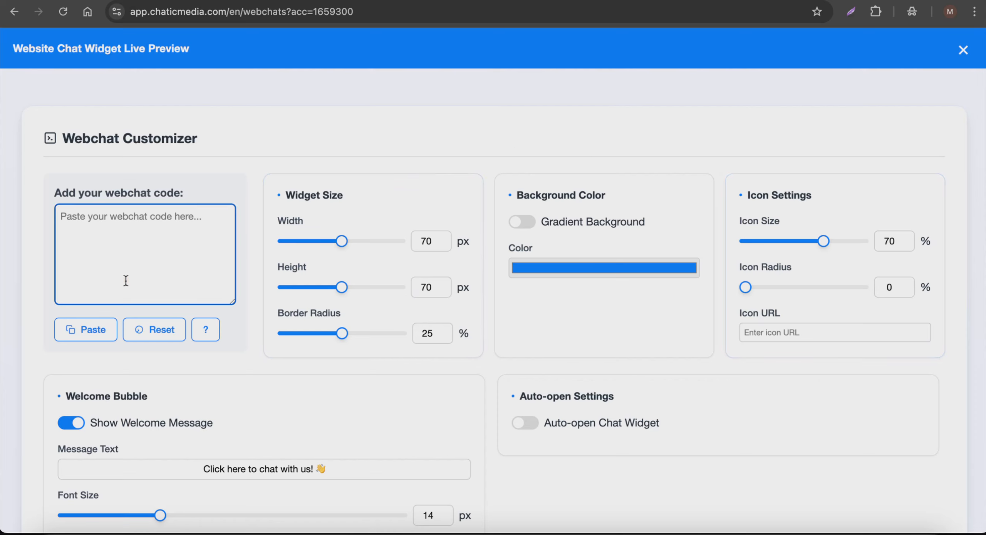
text(<script src="https://app.chaticmedia.com/webchat/plugin.js?v=6"></script> <script>ktt10.setup({id:"wR8sYxNyj22iYzfvVC4z",accountId:"1659300",color:"#AE7C1F"})</script>)
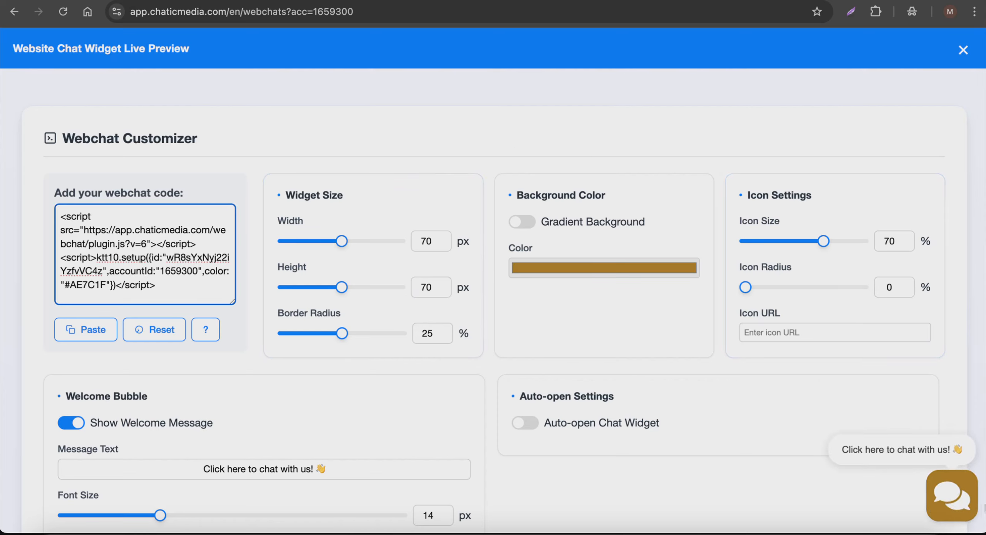
Step: Change the welcome bubble's message text to "Do you have any plumbing needs?! 👋"
scroll(622, 287, down, 2)
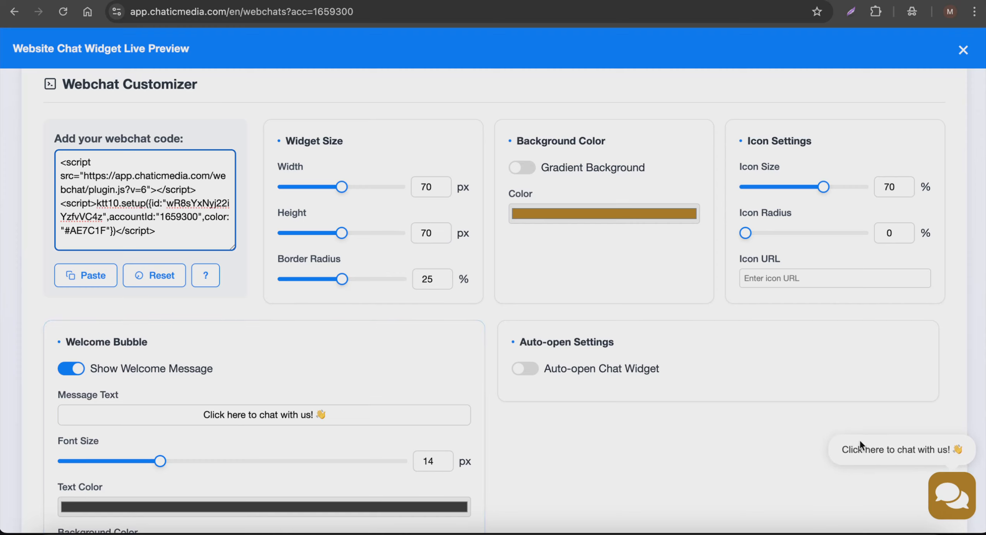
drag(123, 414, 358, 415)
scroll(357, 415, down, 3)
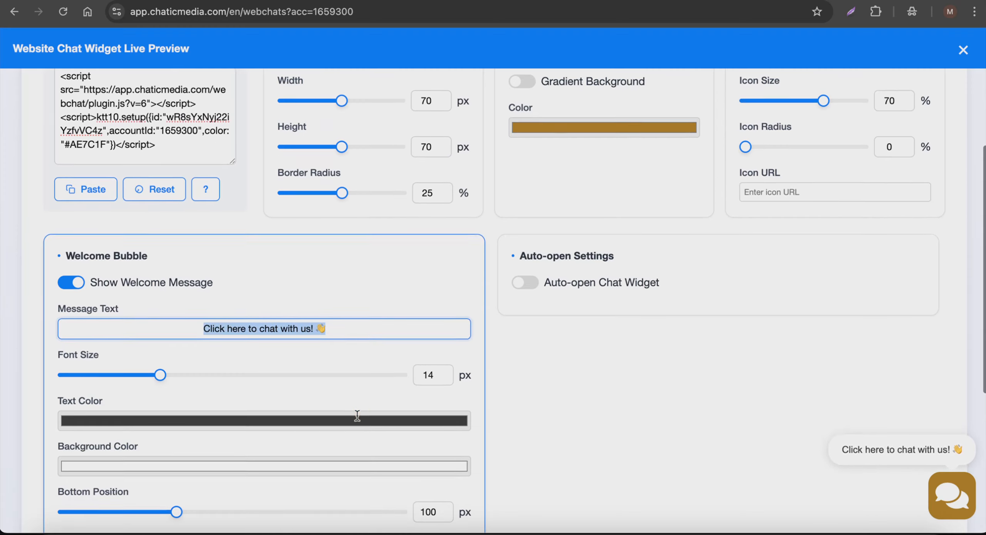
scroll(358, 415, down, 1)
drag(183, 306, 311, 308)
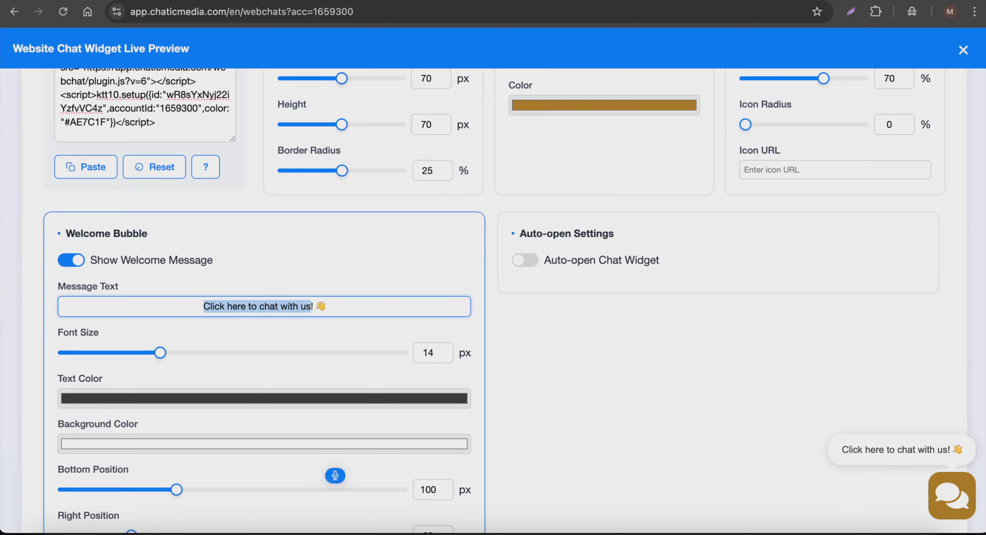
text(Do you have any plumbing needs?)
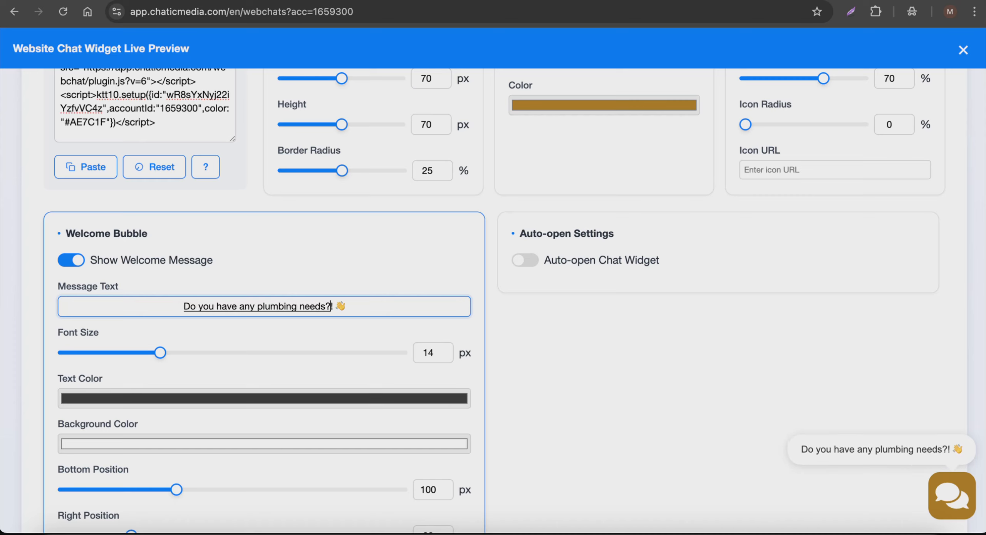
click(385, 305)
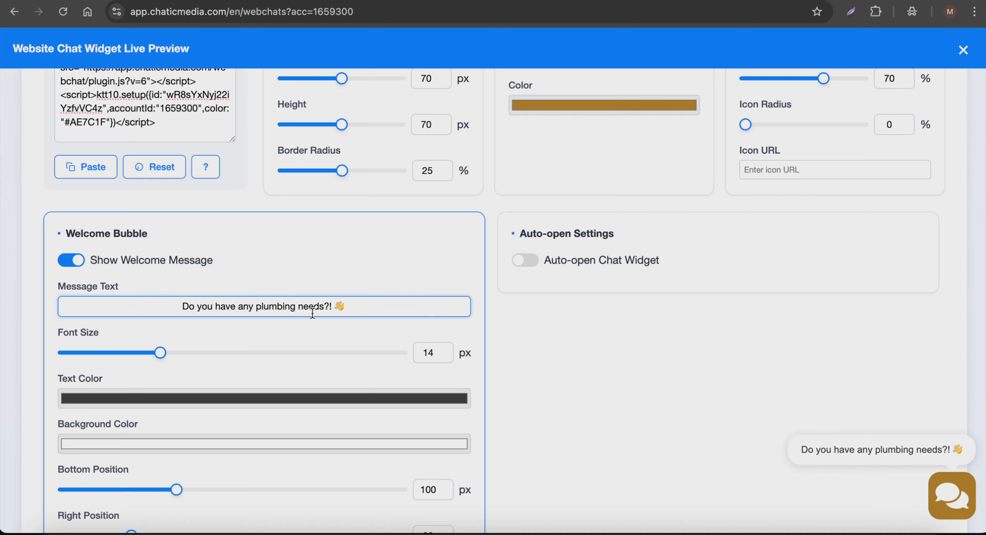
drag(159, 300, 358, 302)
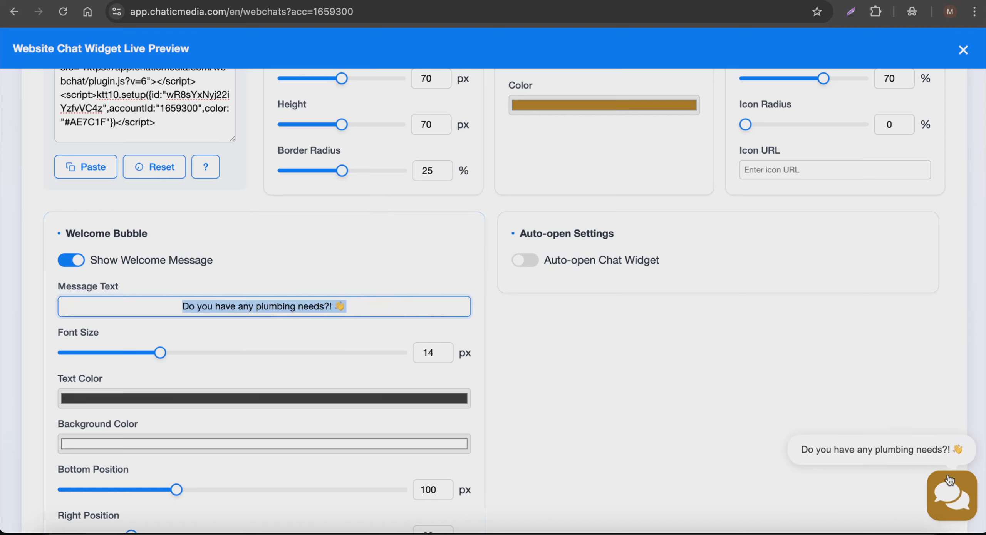
Step: Look over the remaining welcome bubble settings and try the chat widget in the live preview
scroll(298, 382, down, 3)
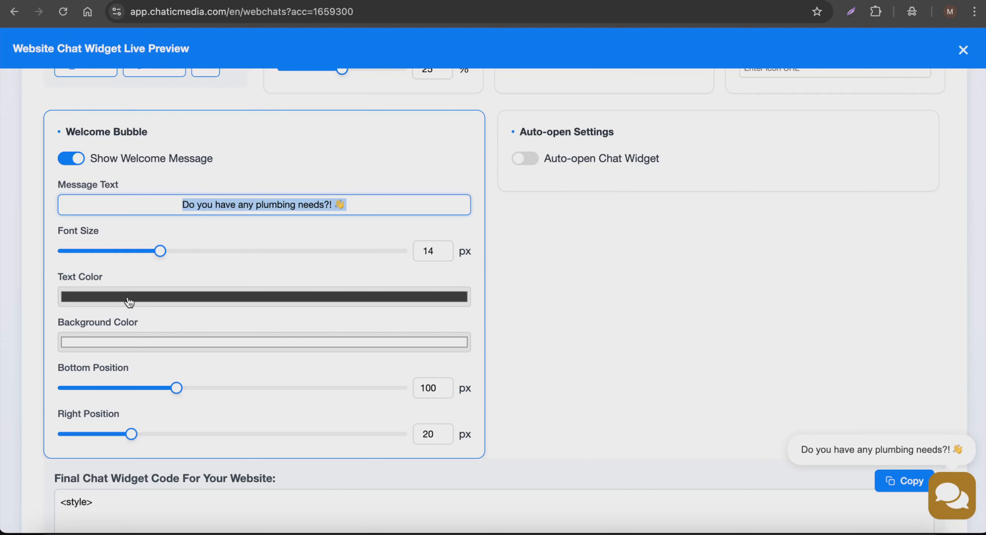
scroll(207, 389, up, 7)
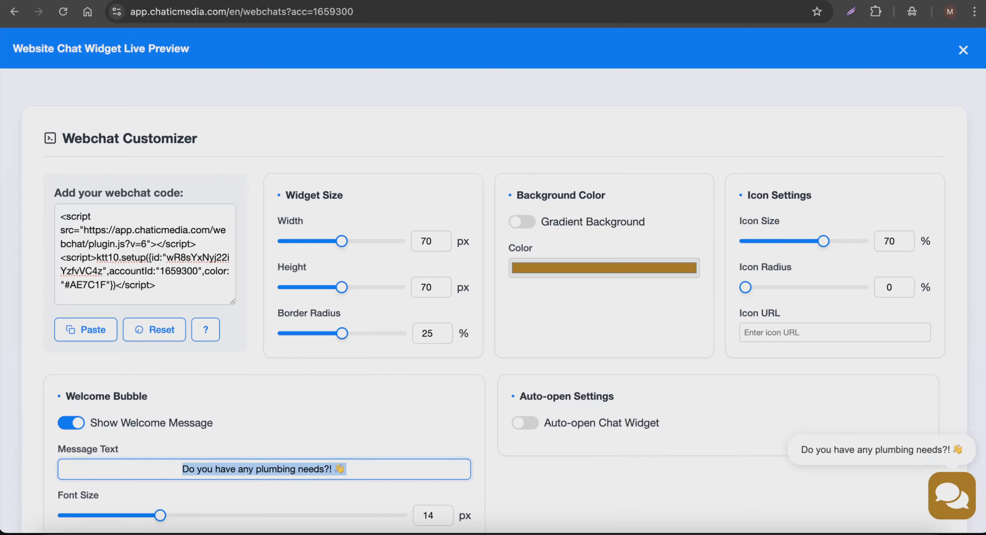
click(951, 496)
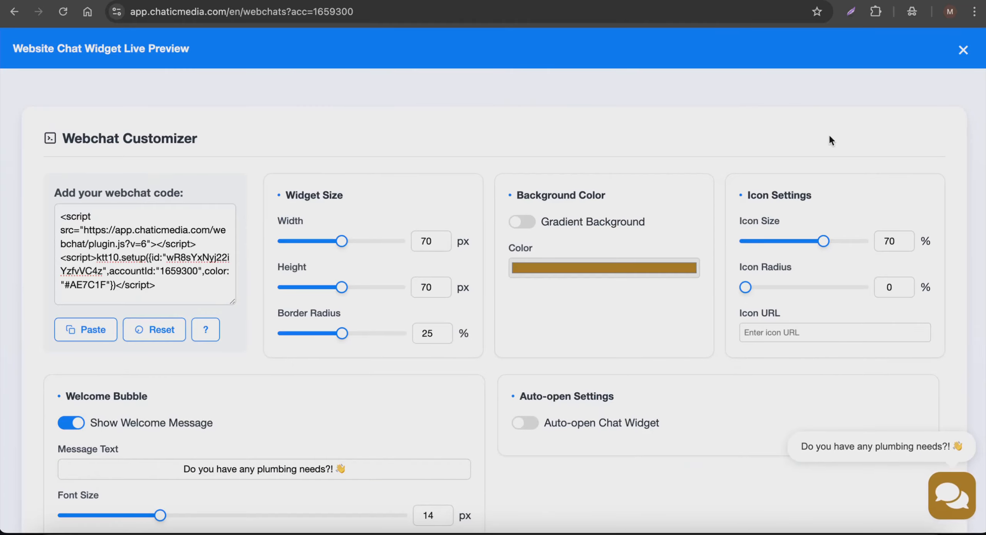
Step: Copy the image address of the UXWing plumber icon from Google Images and use it as the chat widget's icon URL
click(718, 1)
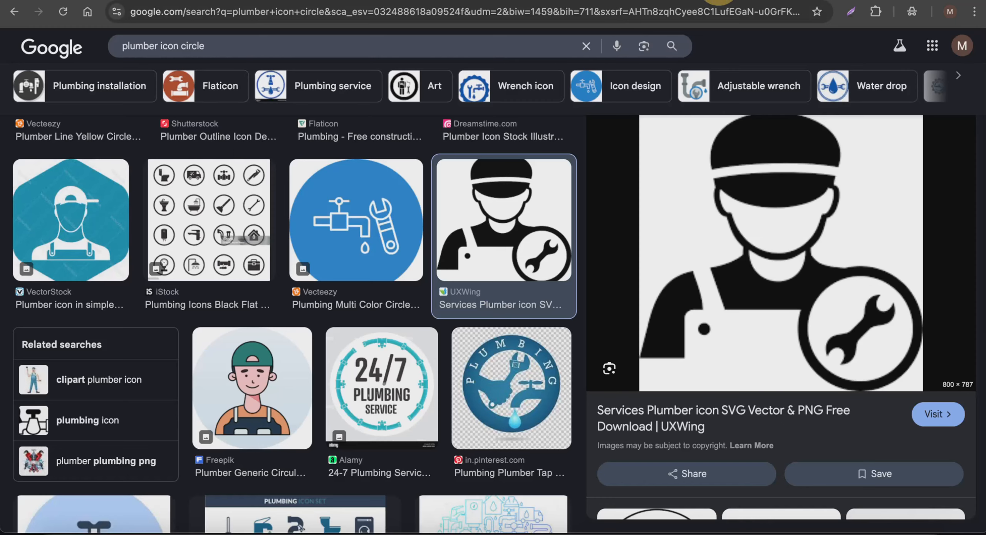
right_click(750, 203)
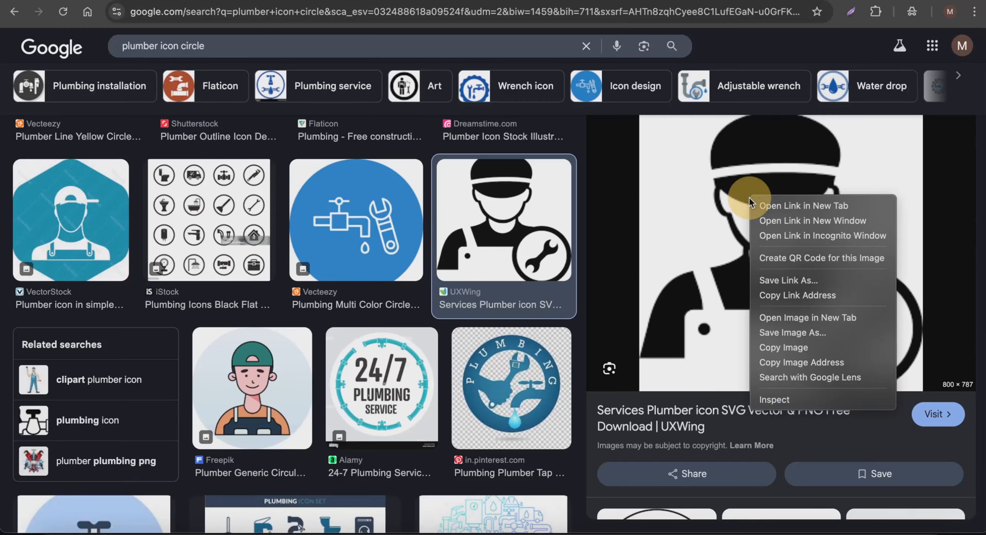
click(788, 363)
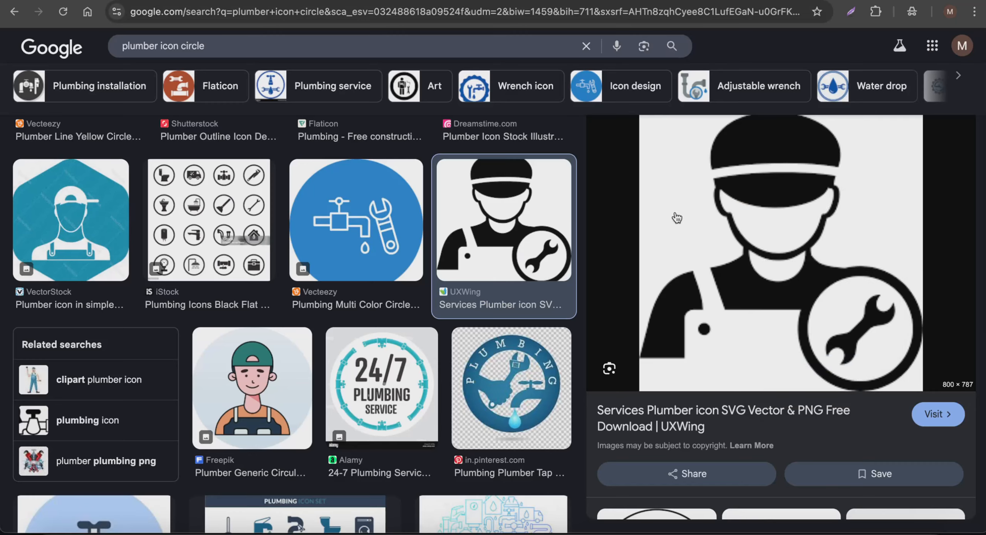
click(404, 0)
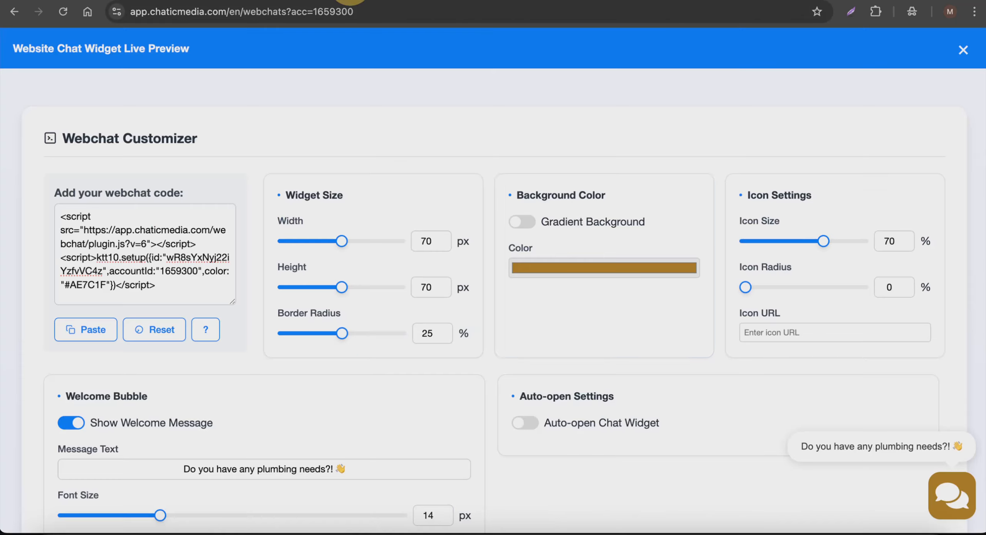
click(805, 334)
key(super+v)
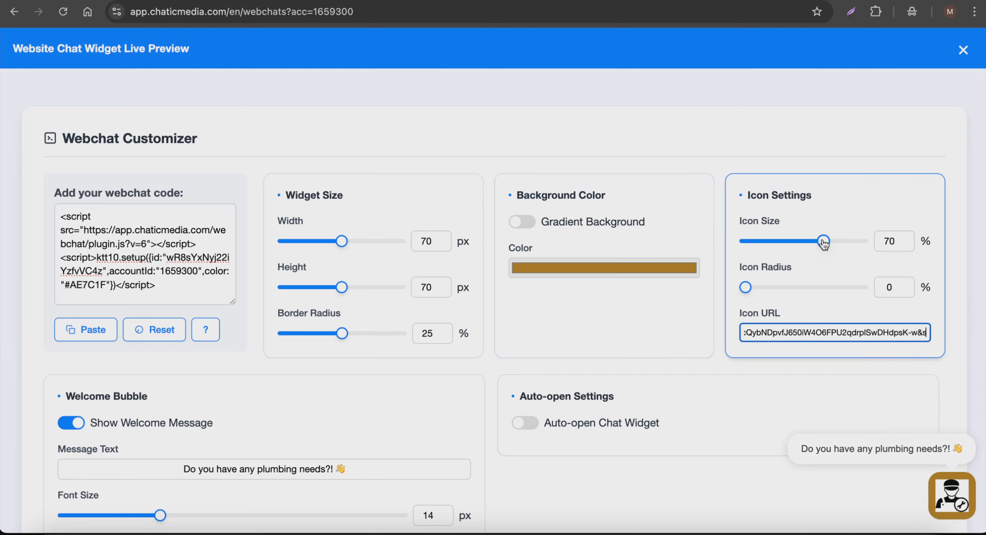
Step: Set the chat widget's icon size to 88%, border radius to 50% and icon radius to 49%
drag(824, 241, 858, 242)
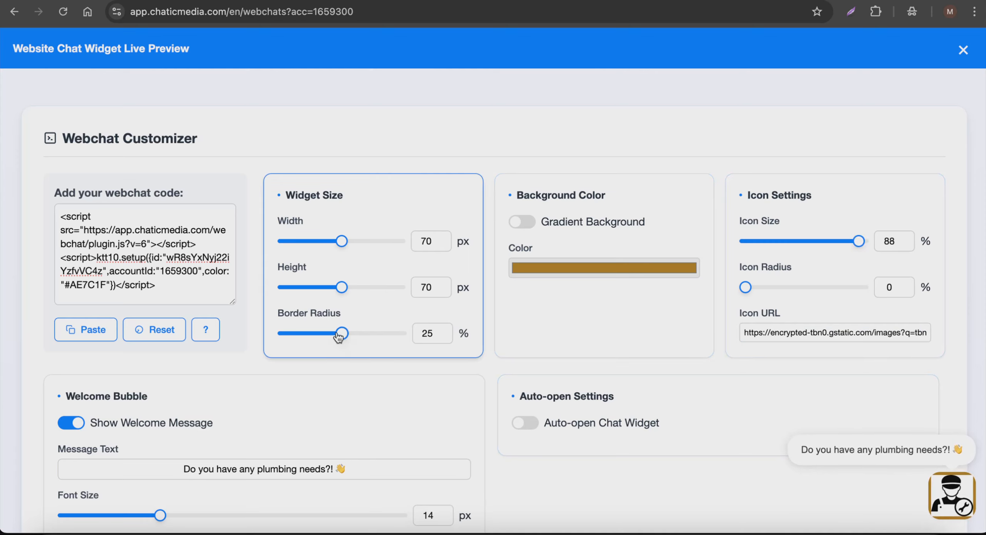
drag(338, 337, 433, 334)
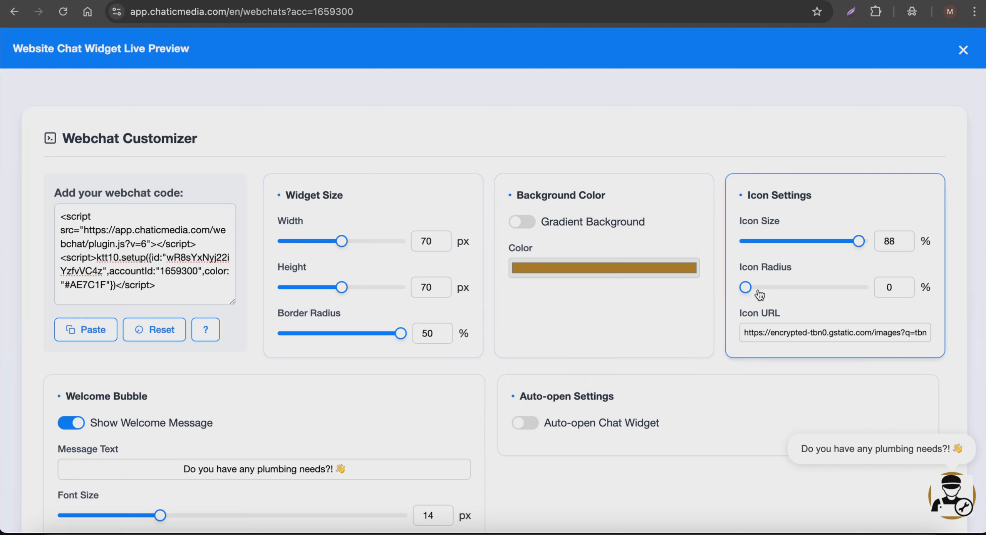
drag(745, 287, 861, 288)
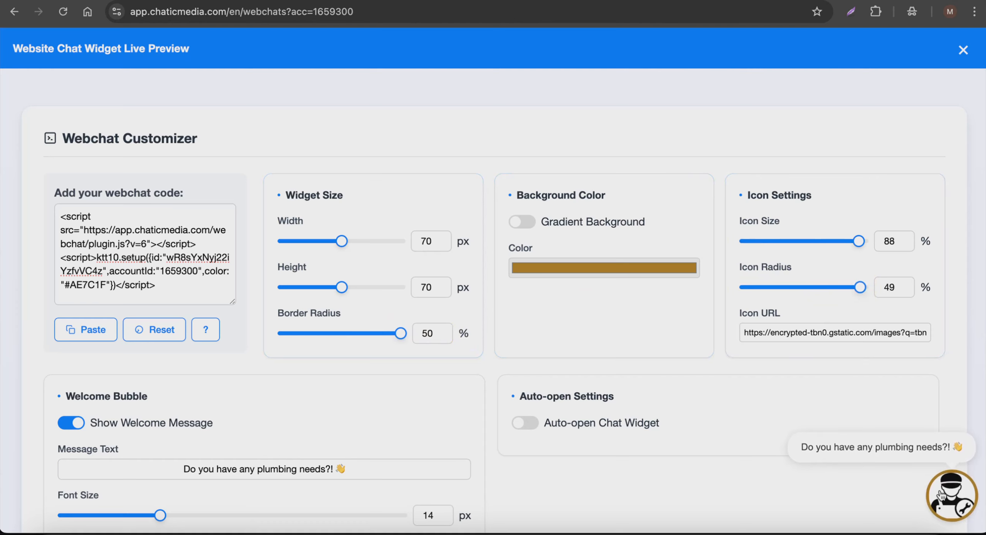
Step: Set the welcome bubble's background color to a pale pink, RGB 242, 227, 227
scroll(801, 461, down, 5)
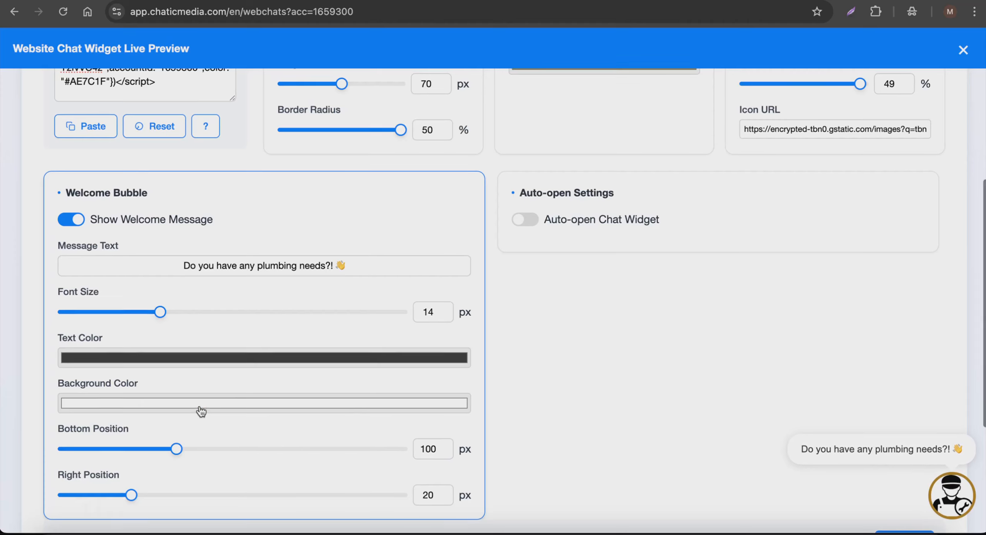
click(237, 403)
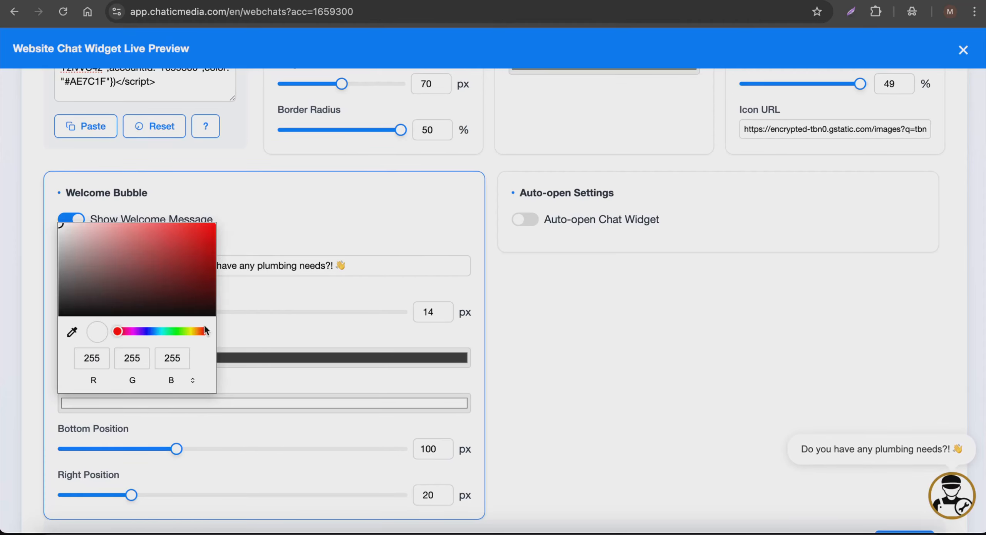
drag(164, 241, 68, 228)
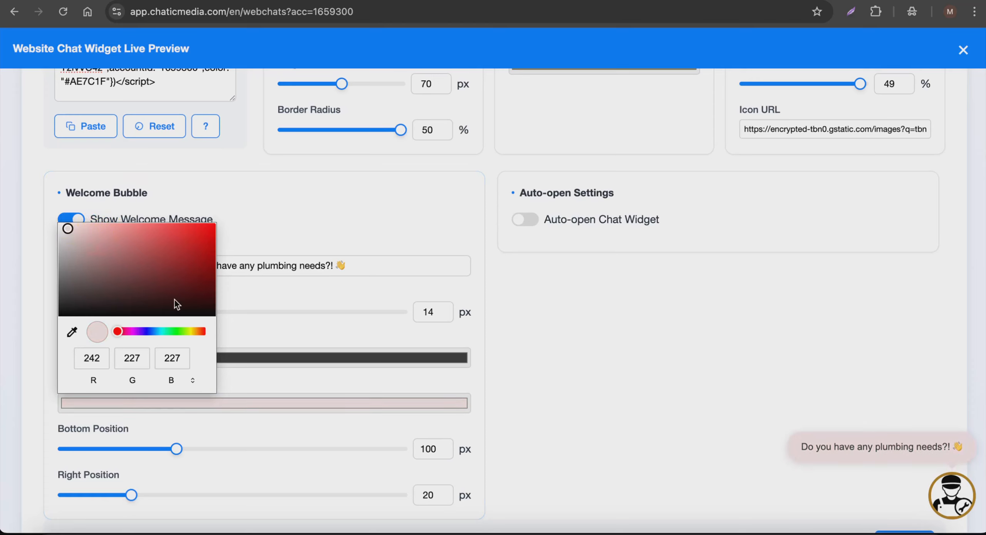
click(284, 379)
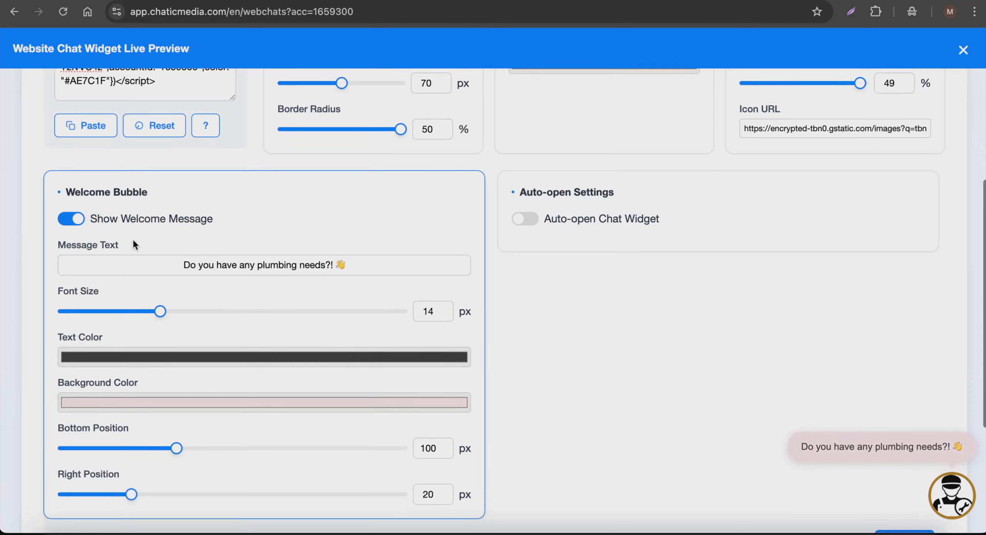
Step: Darken the welcome bubble's text color to black
click(193, 357)
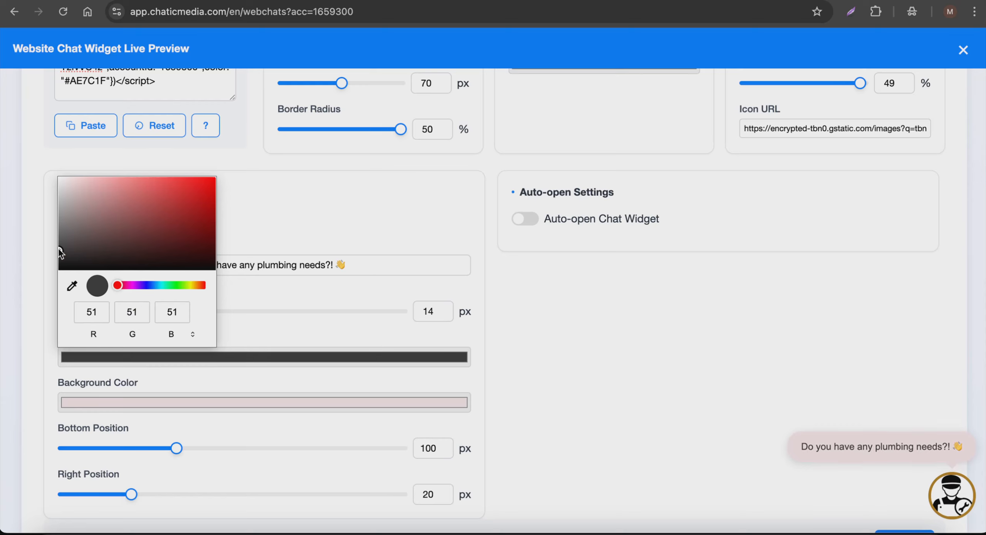
drag(58, 194, 111, 231)
click(277, 293)
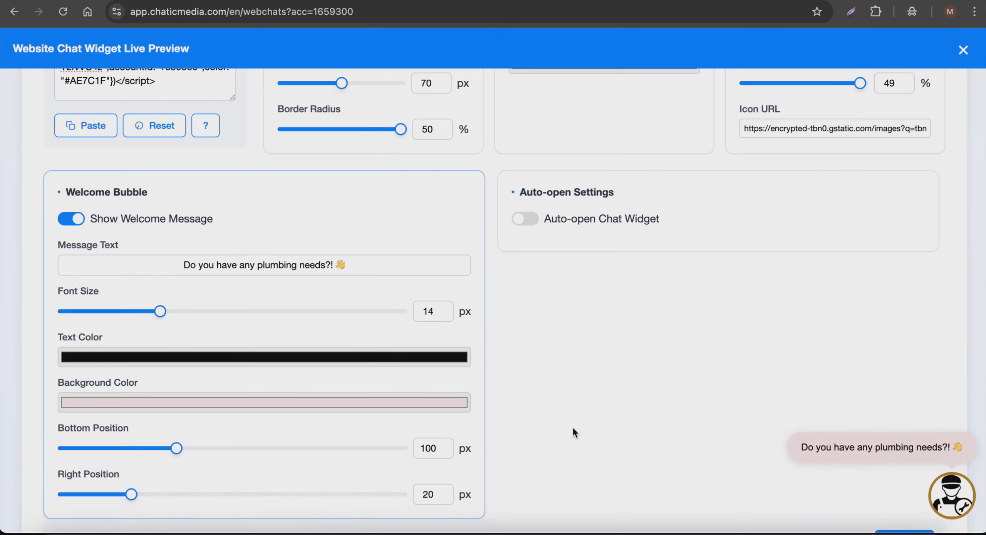
Step: Turn on automatic opening of the chat widget
scroll(365, 340, up, 3)
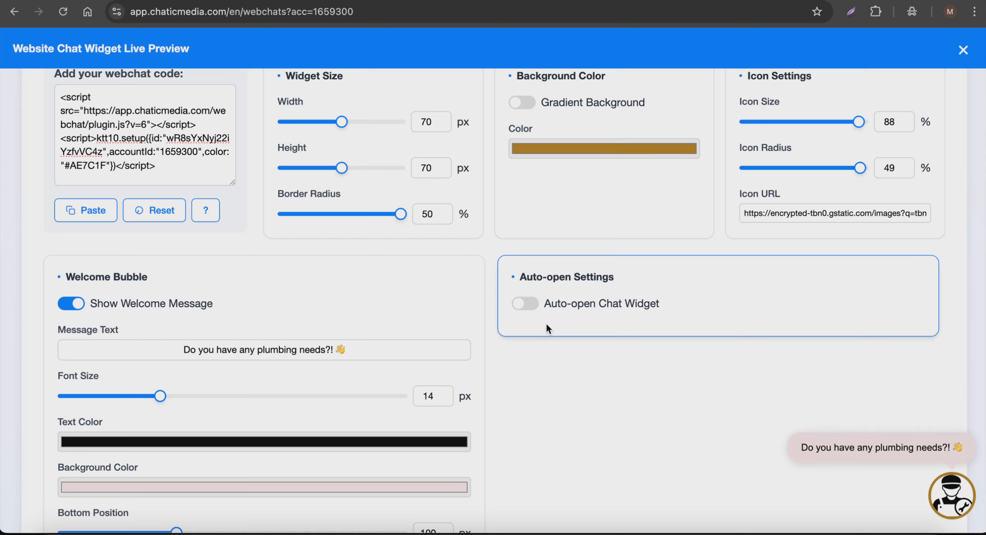
click(528, 306)
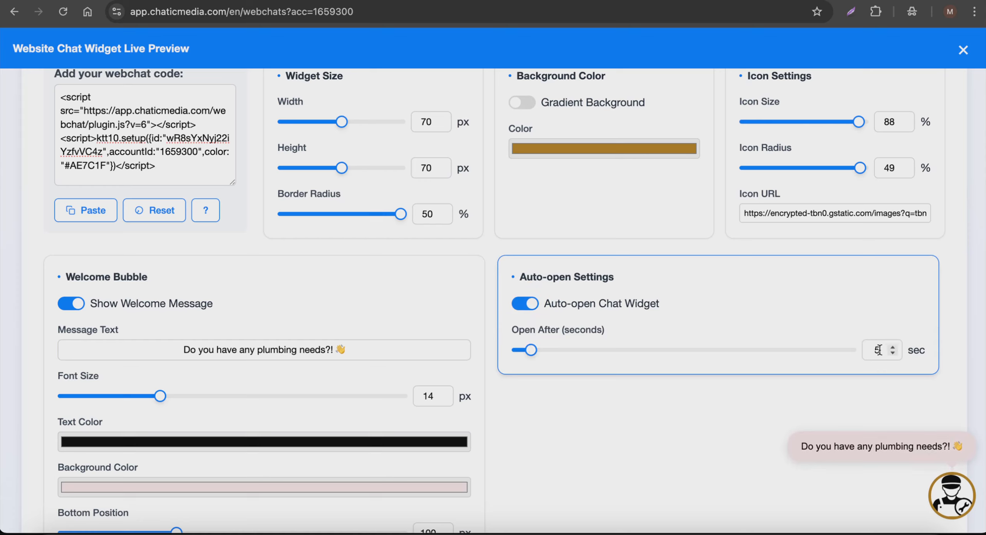
Step: Send the test message "What areas do you serve and what services do you provide?" in the preview chat and copy the chat text
click(862, 439)
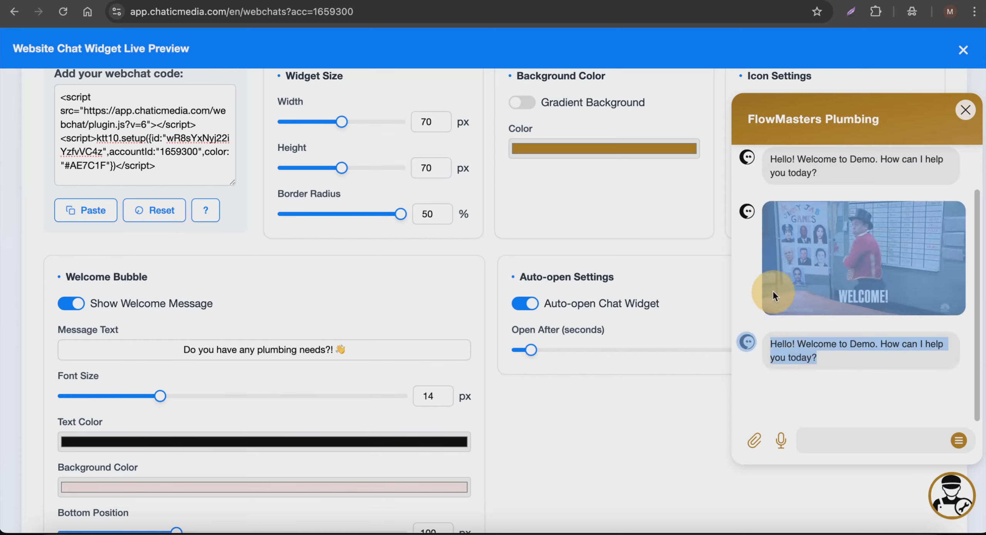
click(837, 436)
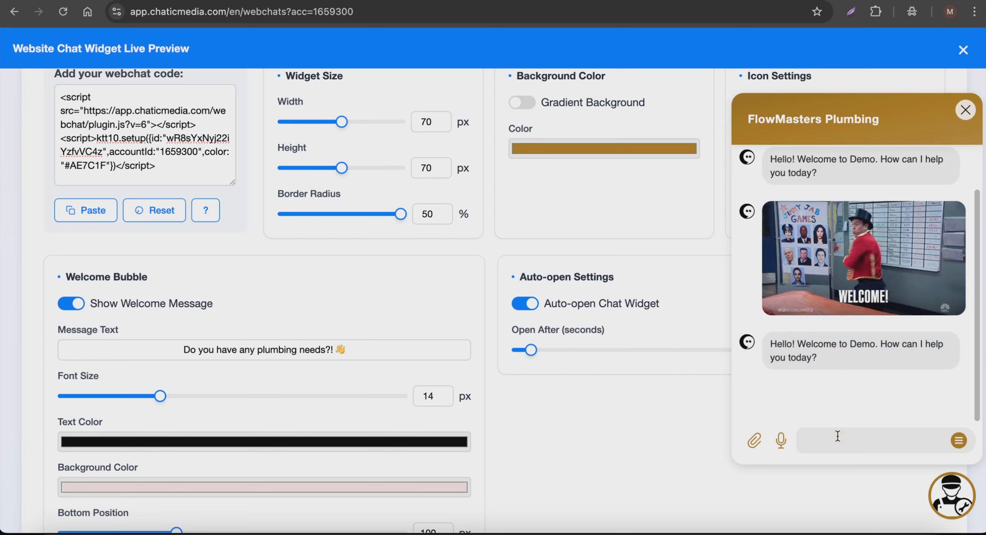
key(F5)
key(Return)
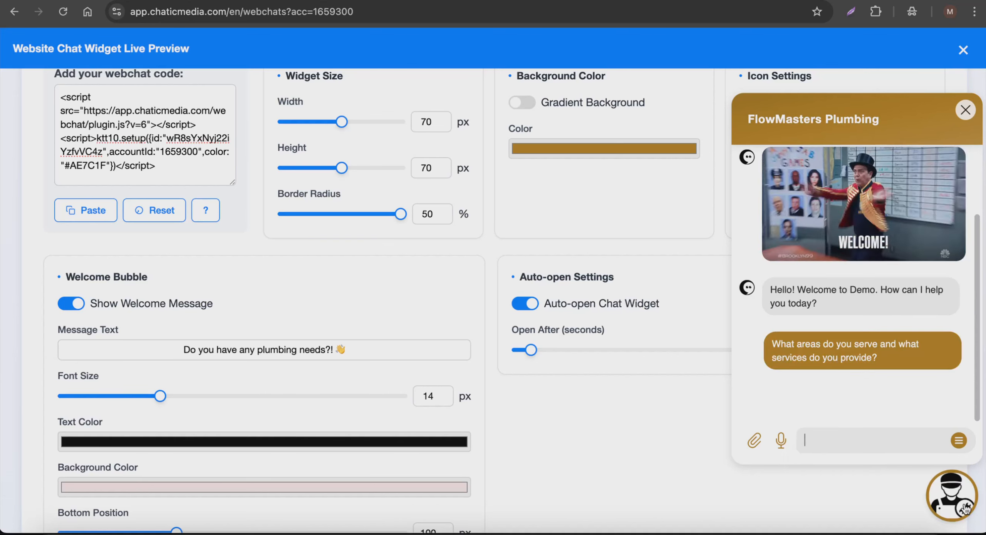
drag(898, 367, 770, 343)
key(super+c)
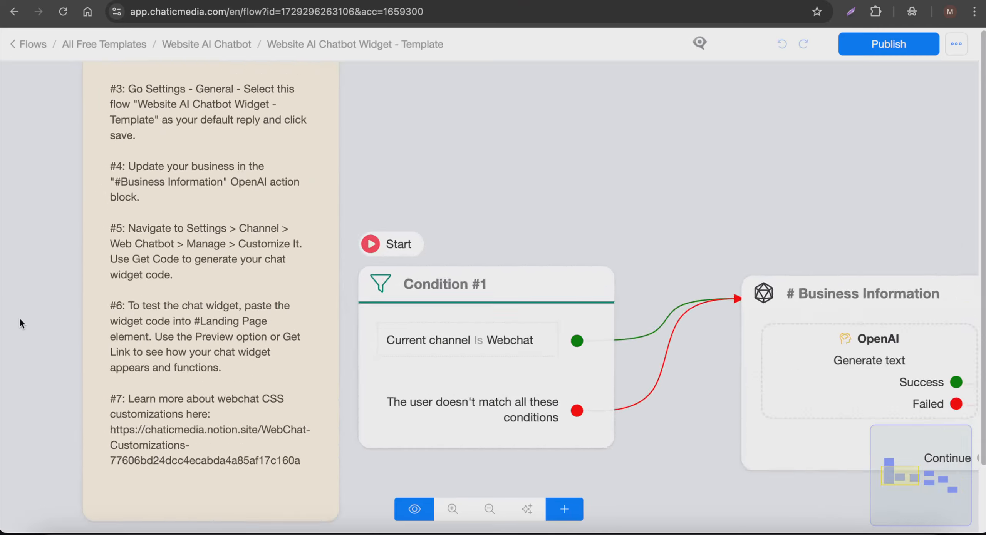
Step: Examine the flow's setup note, covering the default reply, business information, widget code and chat widget testing instructions
scroll(20, 319, up, 4)
scroll(205, 228, down, 4)
scroll(240, 338, down, 4)
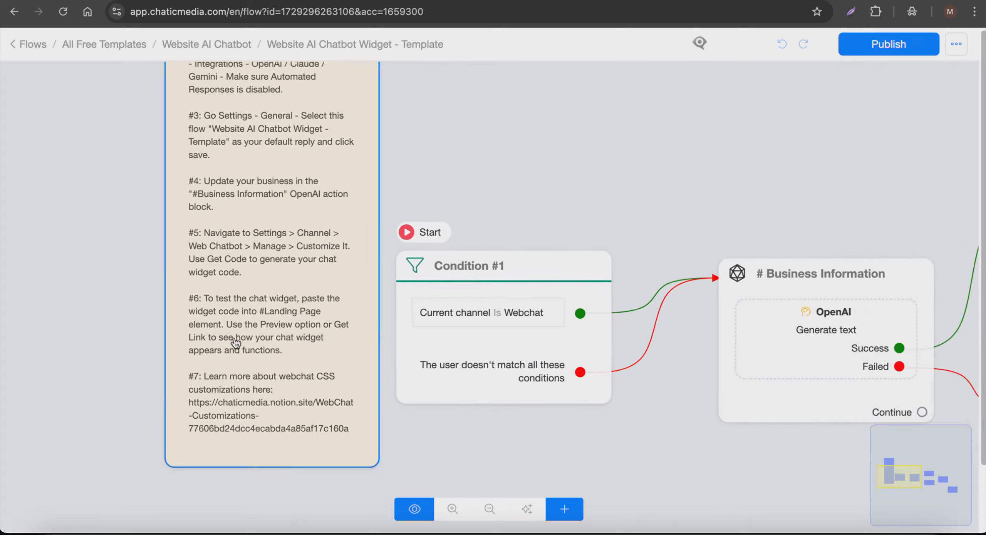
scroll(284, 218, up, 4)
scroll(284, 218, down, 5)
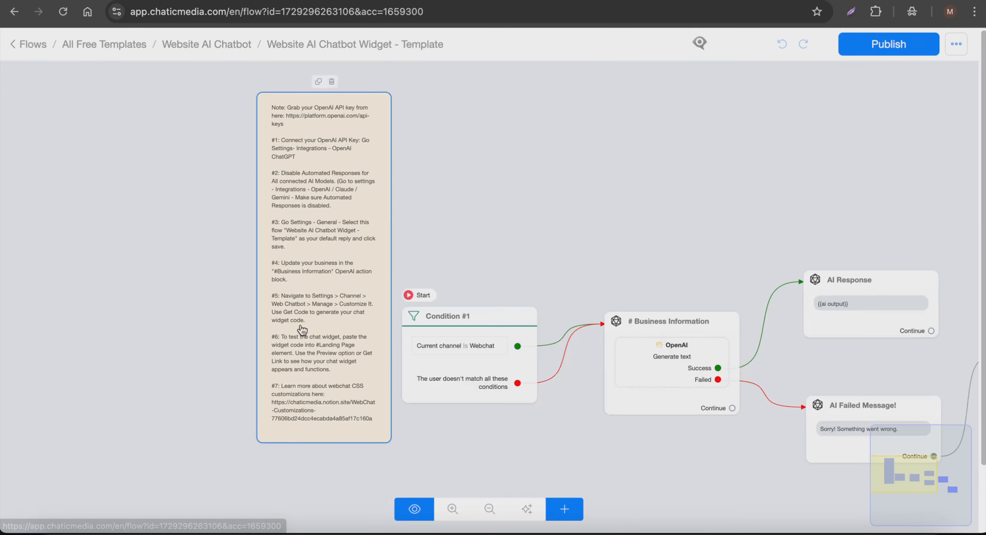
scroll(300, 264, up, 3)
scroll(300, 275, up, 2)
scroll(285, 392, down, 3)
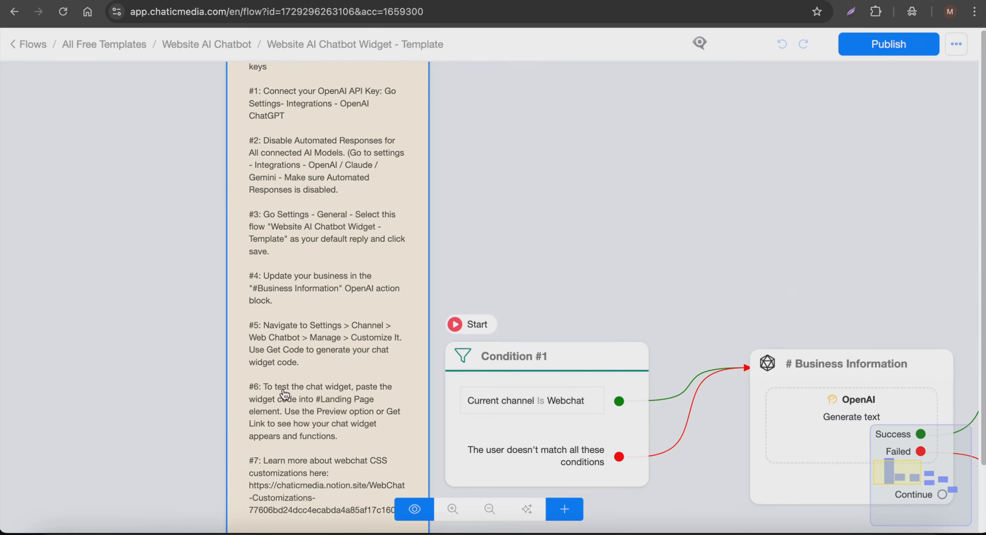
scroll(284, 208, up, 4)
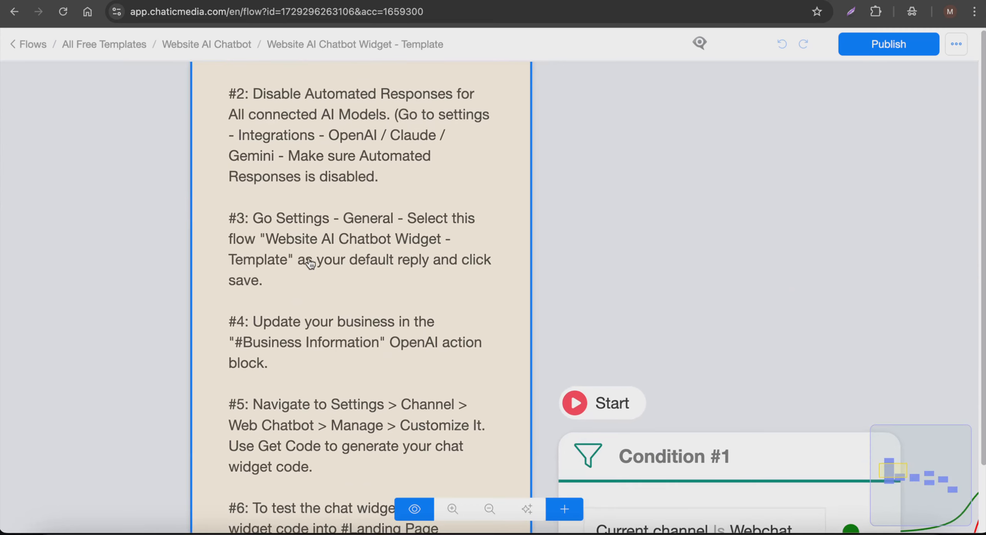
scroll(303, 324, down, 2)
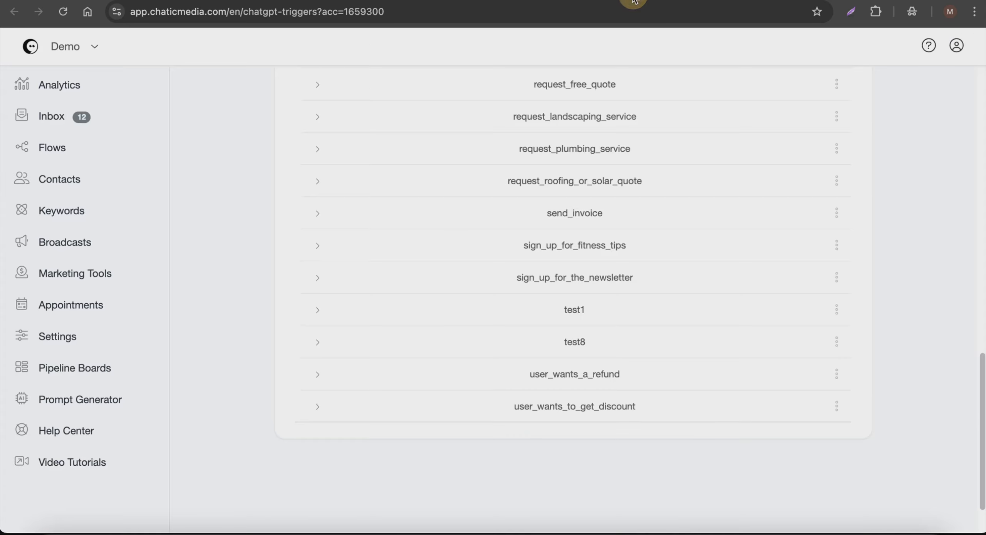
Step: Set the account's default flow to "Website AI Chatbot Widget - Template" in the general settings and save
click(46, 336)
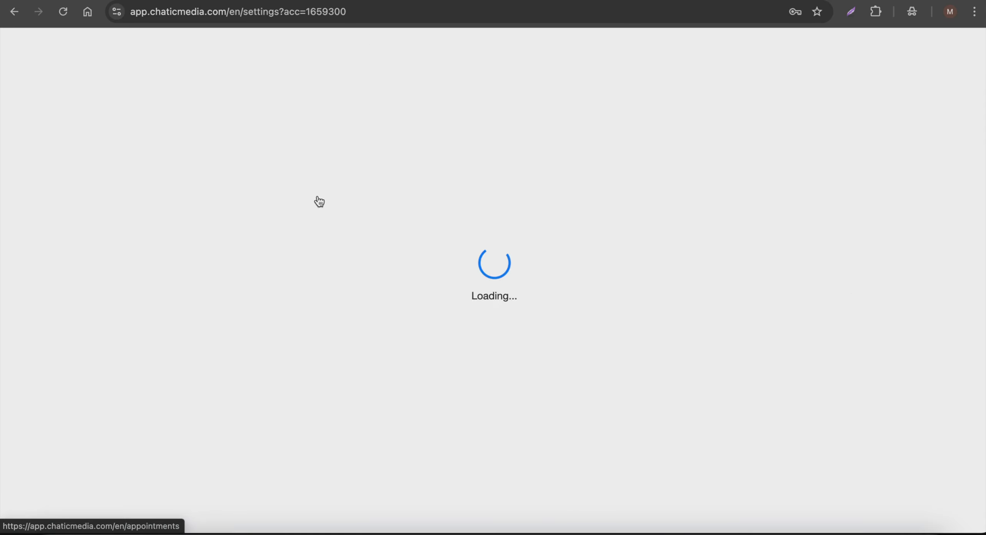
click(456, 220)
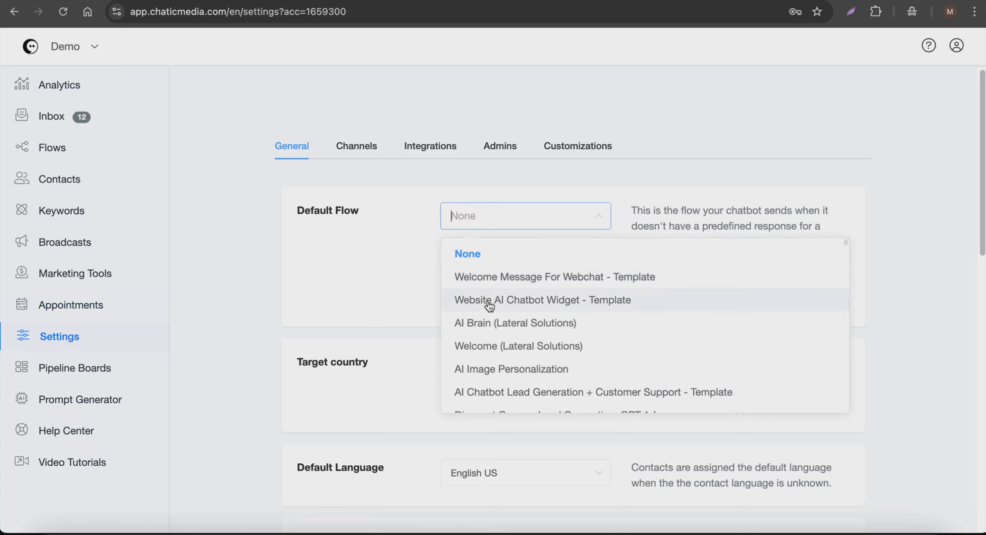
click(549, 304)
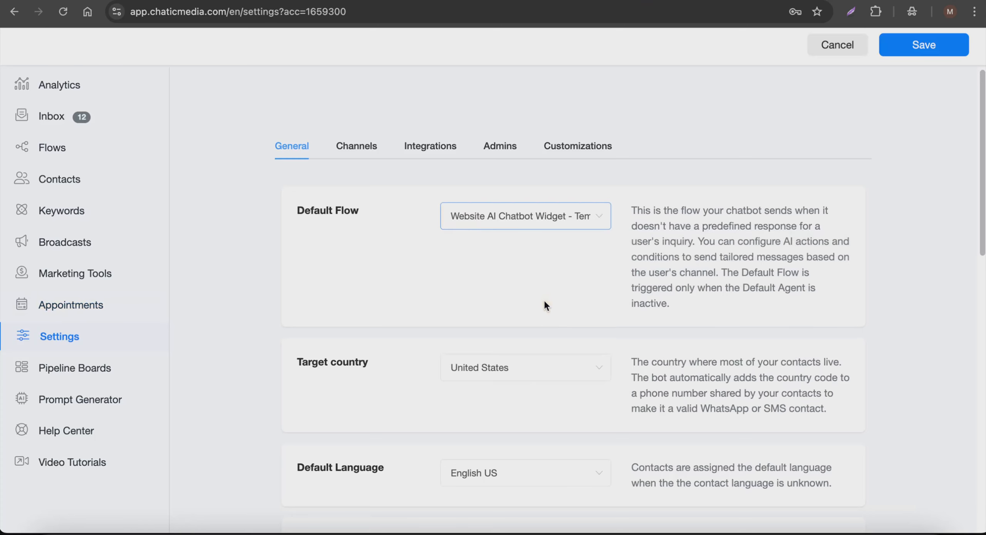
click(904, 48)
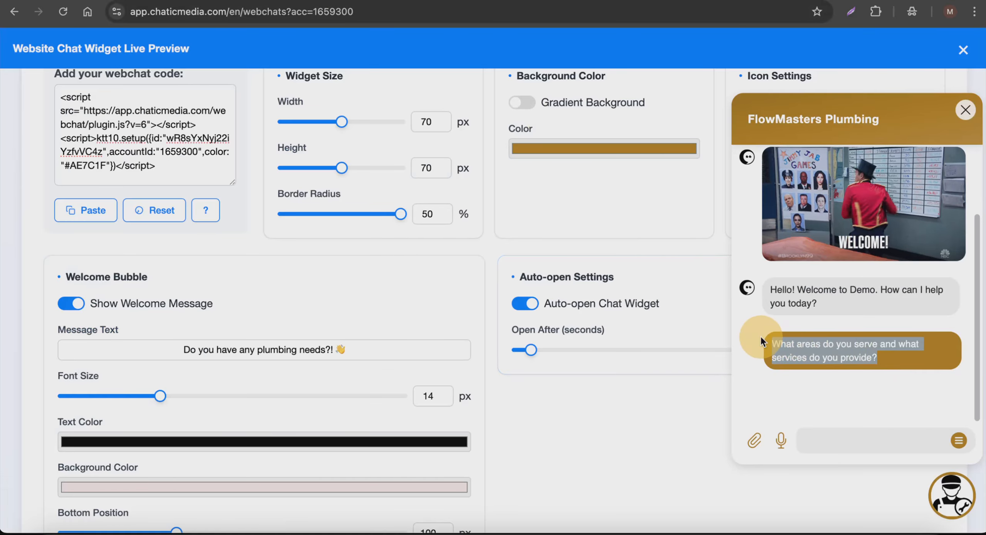
Step: Ask the preview chat "What areas do you serve and what services do you provide?" and "Can I get special discount discounts on commercial plumbing services?"
click(834, 433)
key(super+v)
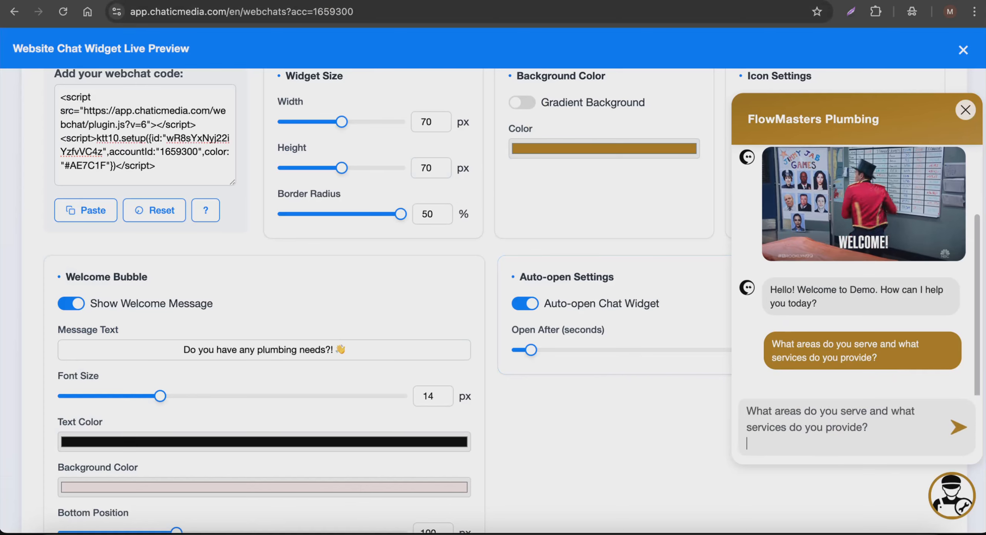
key(Return)
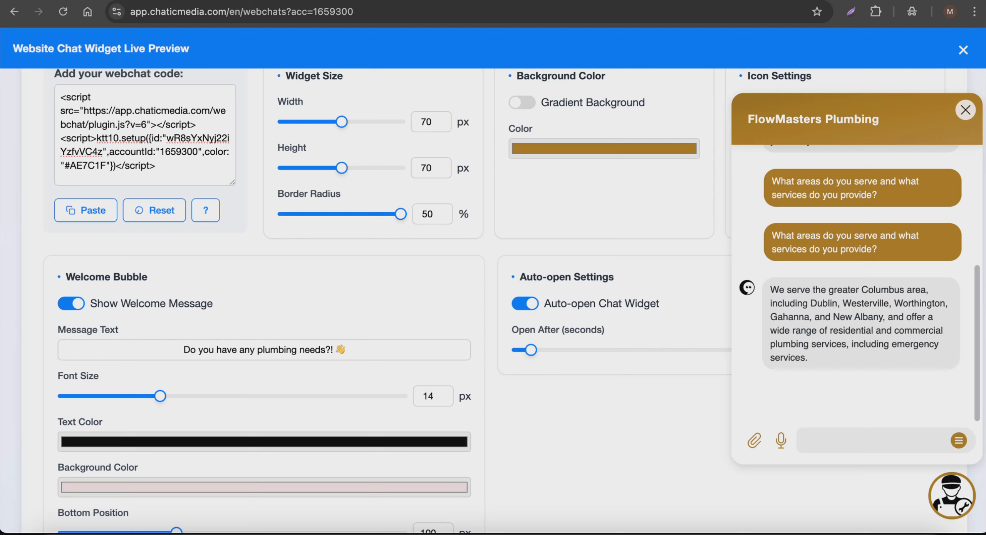
key(F5)
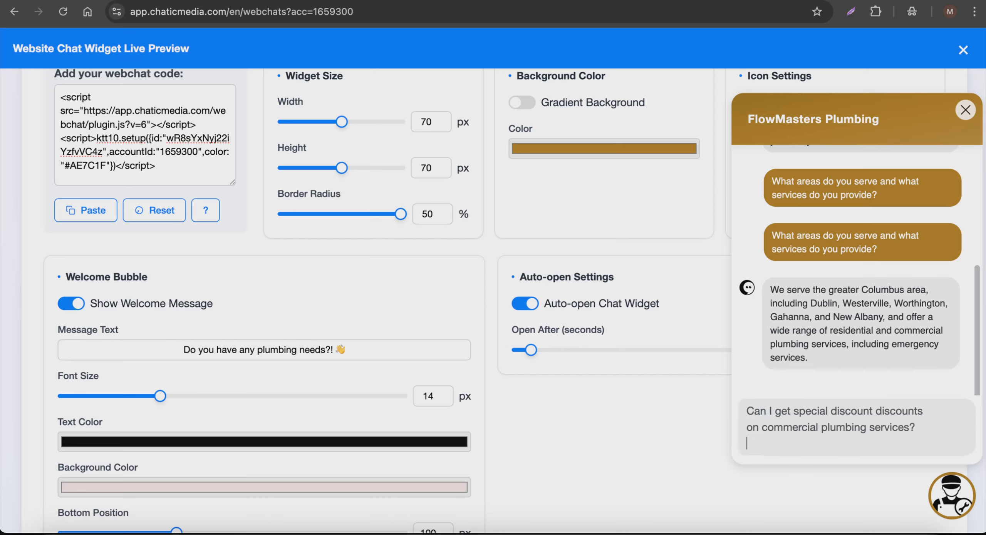
key(Return)
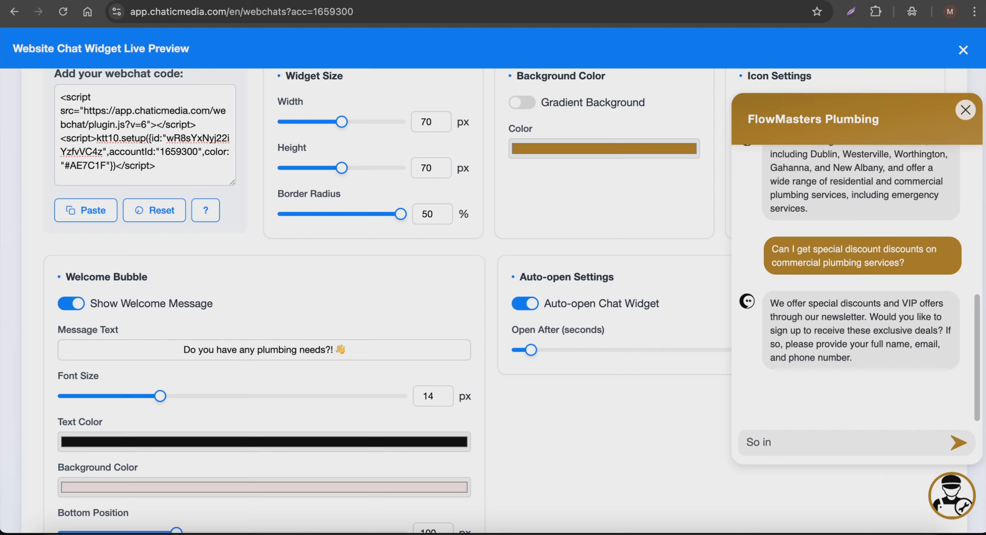
Step: Clear the unfinished draft in the preview chat and send a message giving the customer's full name and e-mail address
key(BackSpace)
key(BackSpace)
key(BackSpace)
key(BackSpace)
key(BackSpace)
key(F5)
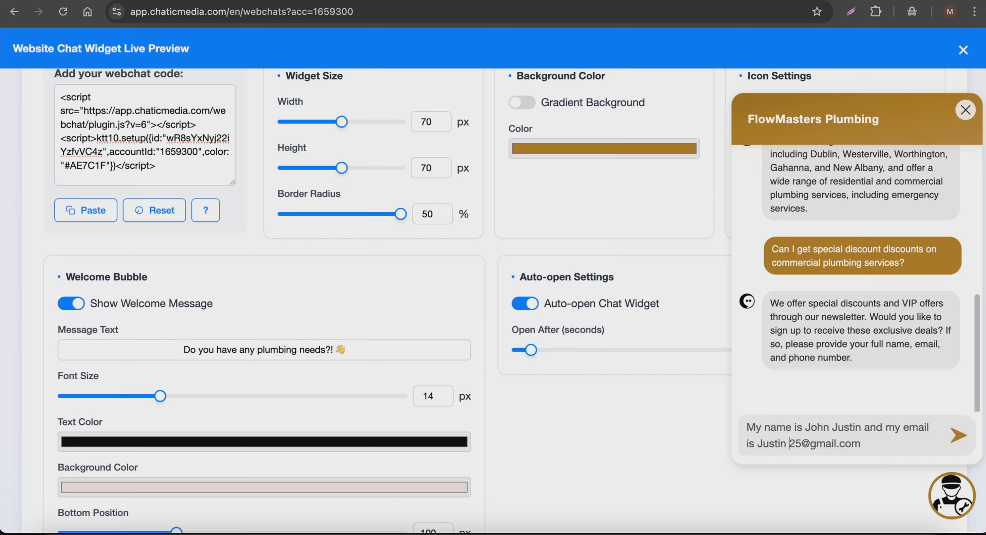
key(BackSpace)
key(Return)
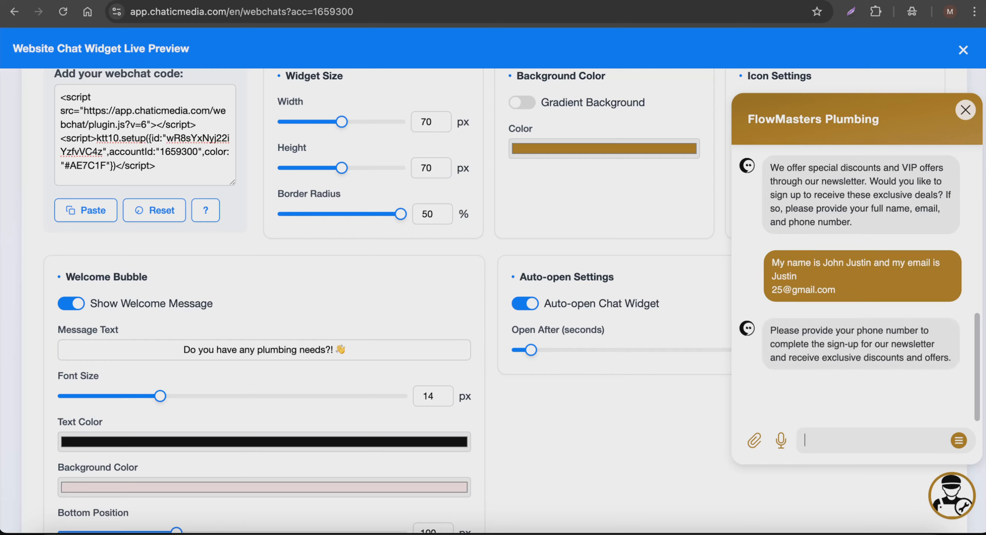
Step: Send the customer's phone number in the preview chat to complete the newsletter sign-up
key(F5)
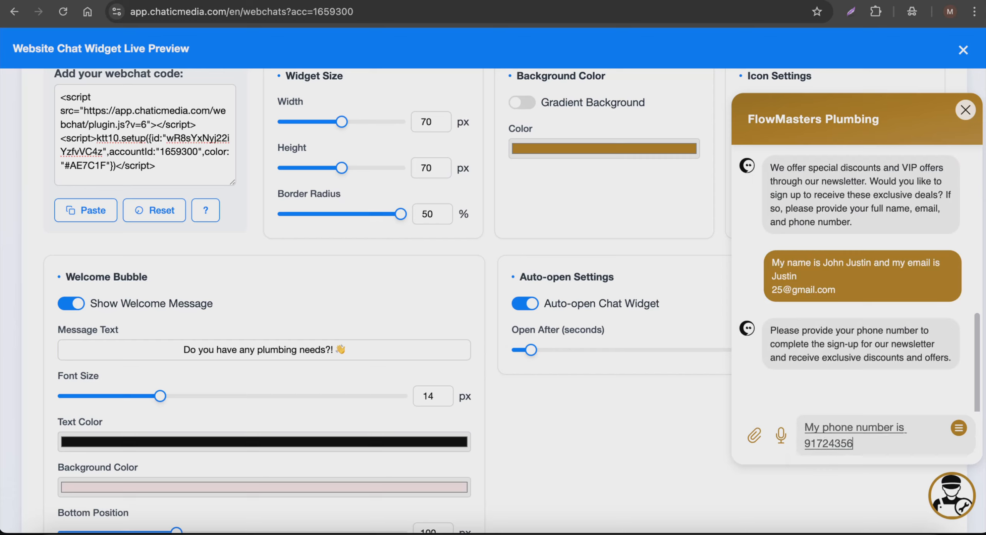
key(Return)
key(F5)
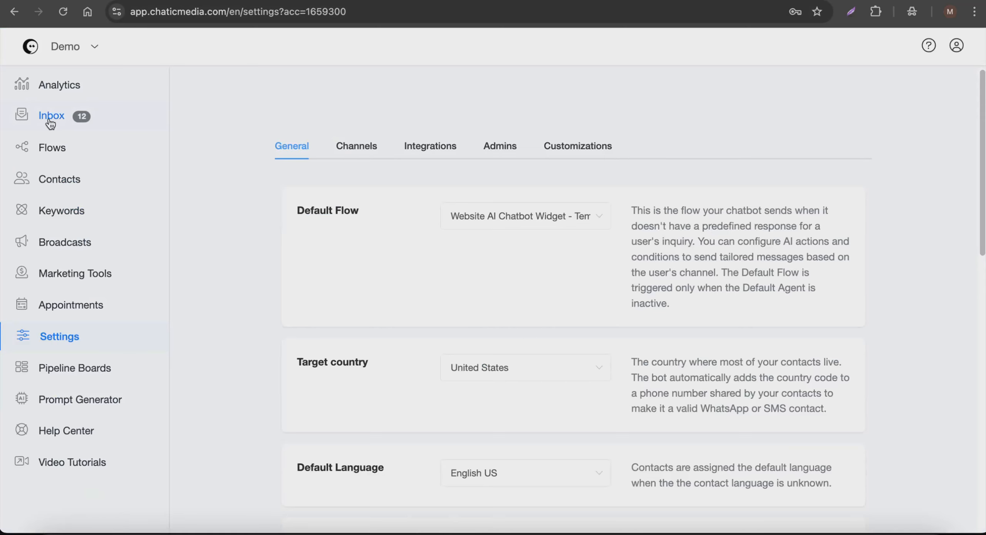
Step: Open the test customer's conversation in the inbox and review the messages and captured contact details
click(50, 121)
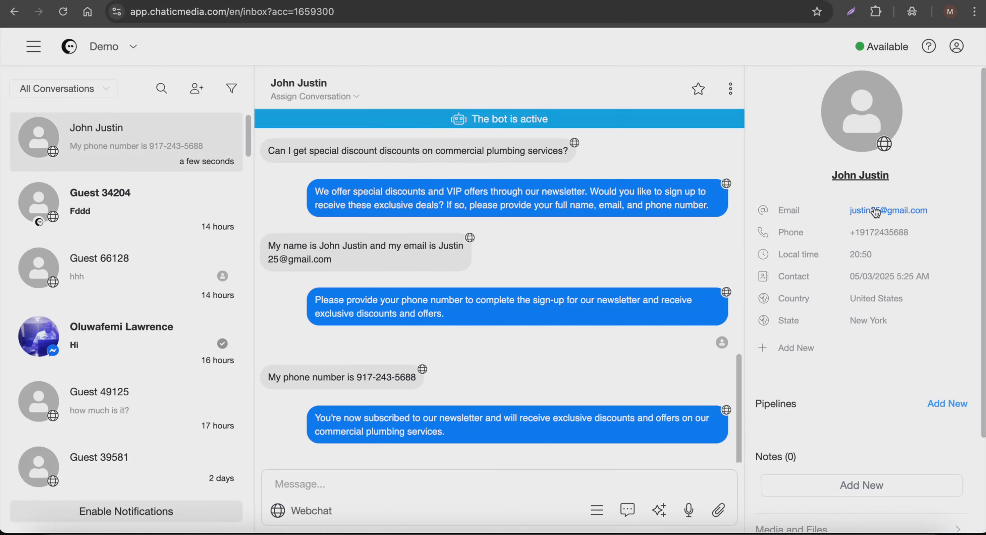
scroll(561, 351, up, 10)
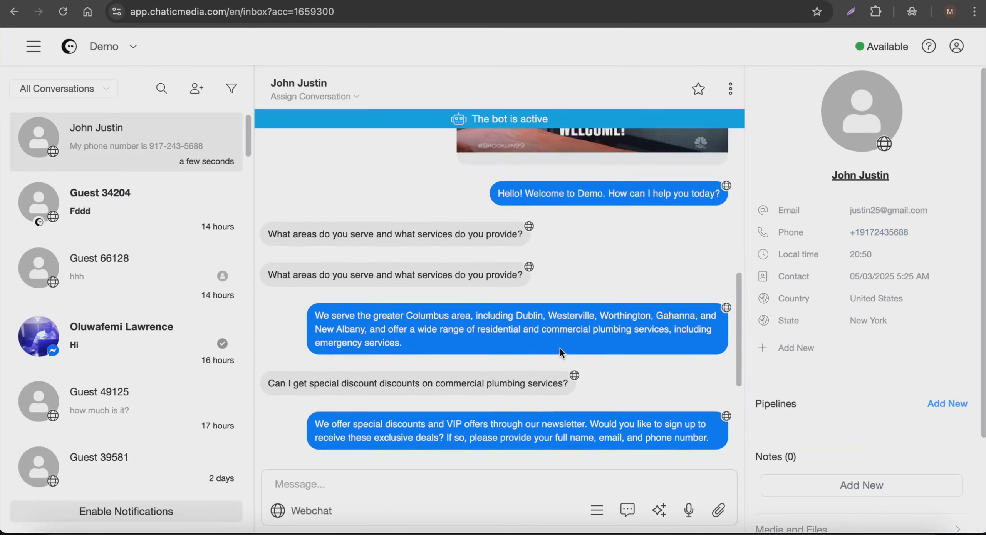
scroll(561, 353, down, 5)
scroll(561, 353, down, 5)
Step: Send the manual test reply "asdsadasdad" to the test customer from the inbox over Webchat
click(414, 480)
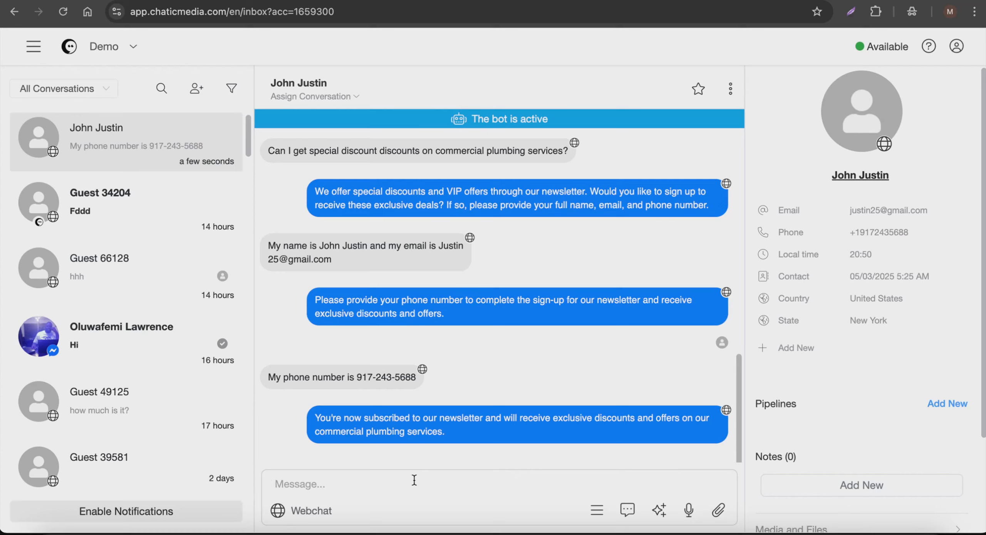
text(asdasdasdad)
key(Return)
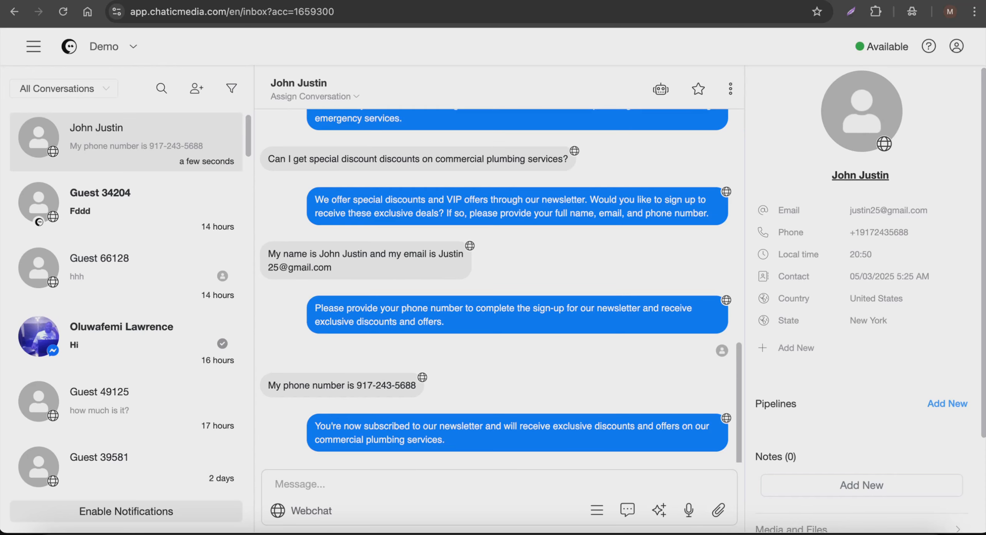
Step: Return to the widget live preview and check the manual inbox reply in the chat
key(ctrl+Tab)
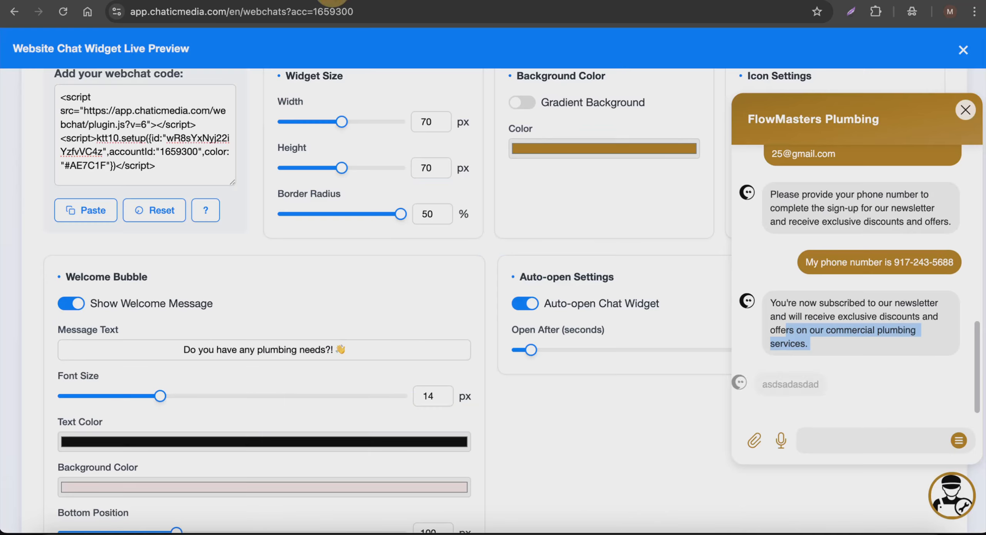
drag(768, 359, 826, 358)
scroll(575, 421, down, 3)
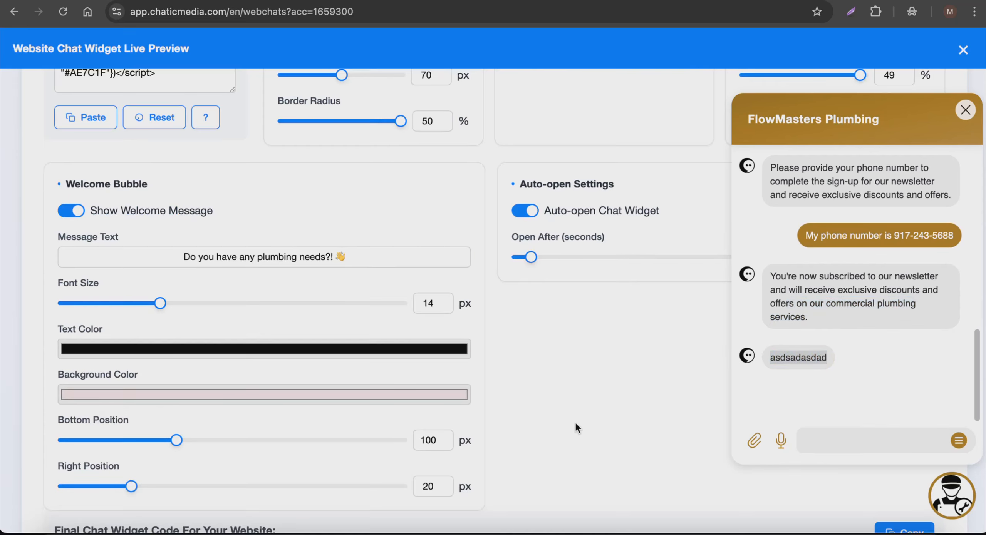
Step: Collapse the preview chat and copy the final chat widget code for the website
click(963, 506)
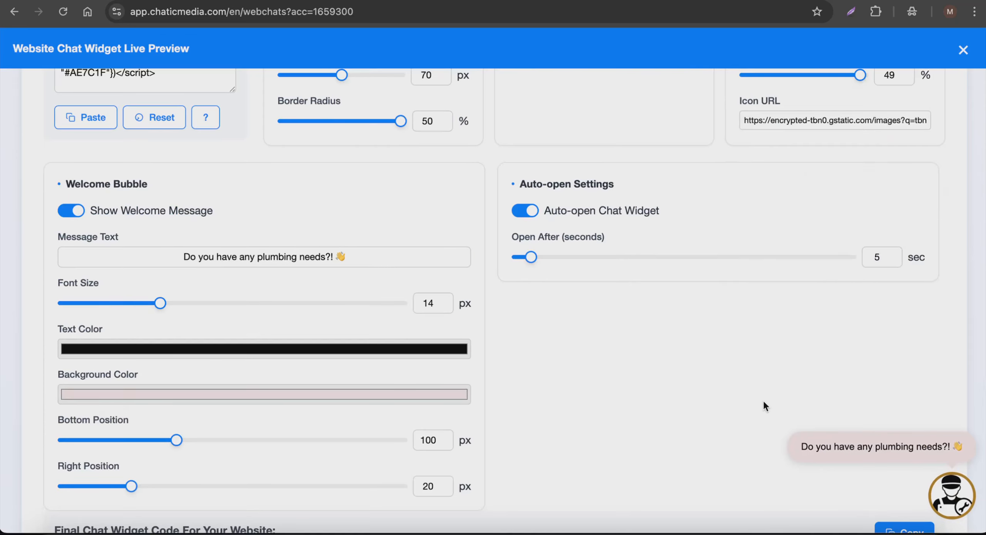
scroll(763, 402, down, 1)
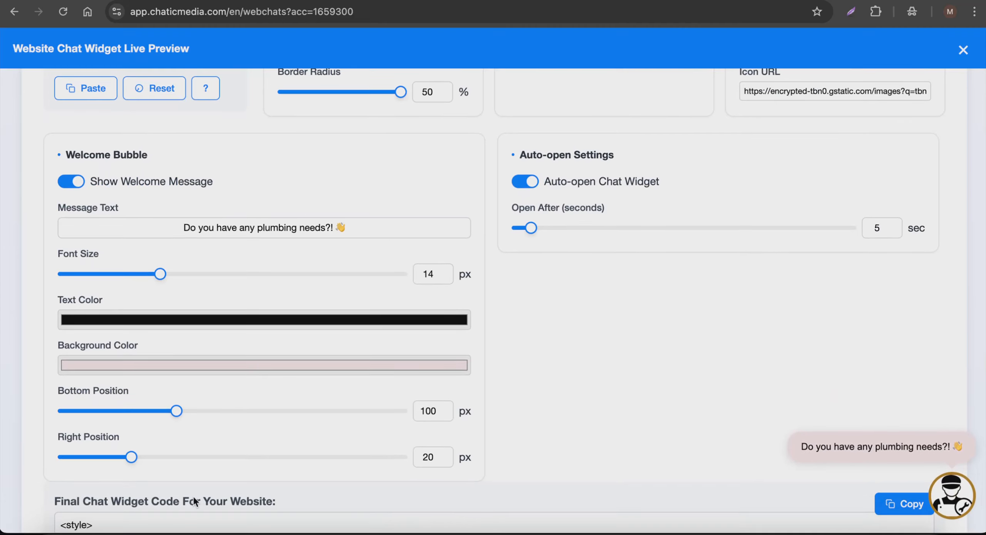
scroll(645, 232, up, 1)
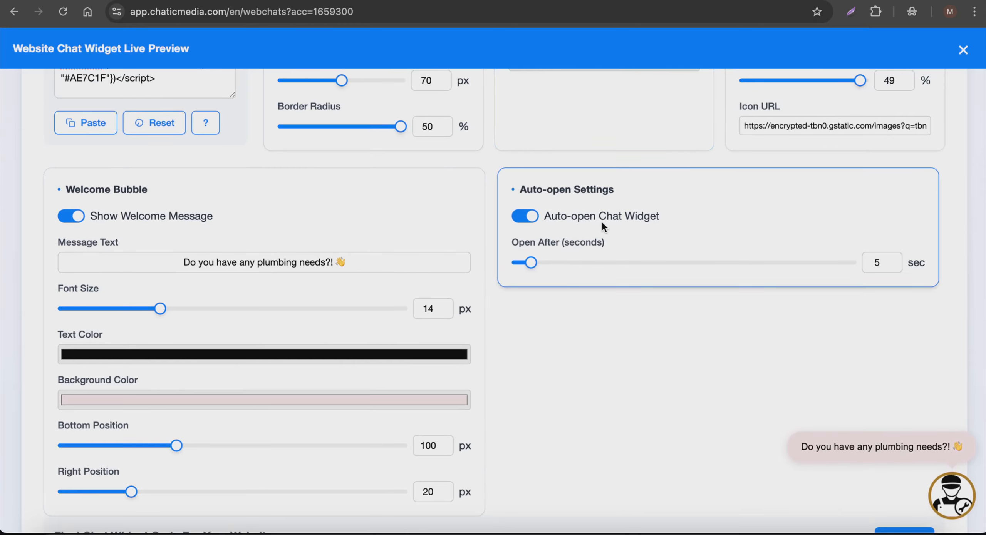
scroll(532, 354, down, 1)
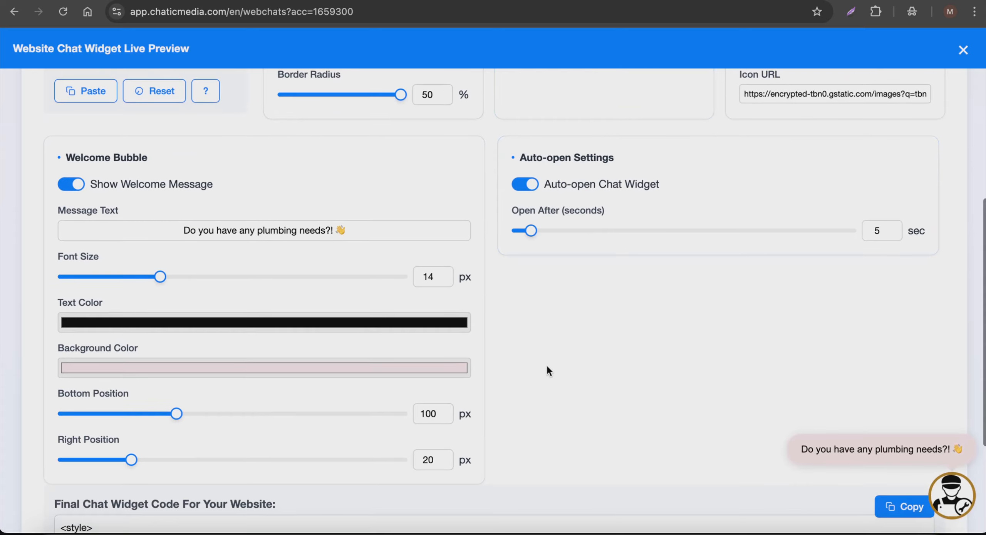
click(881, 499)
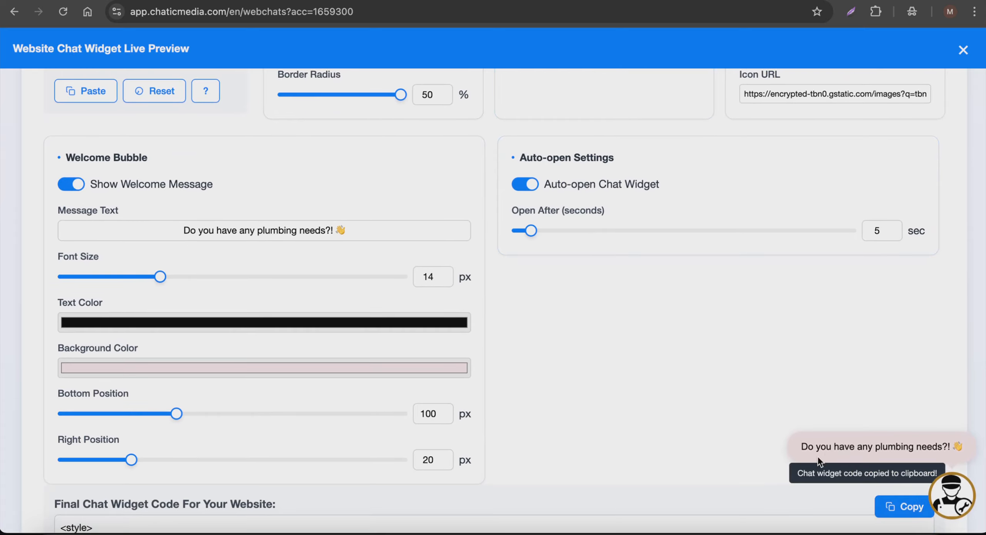